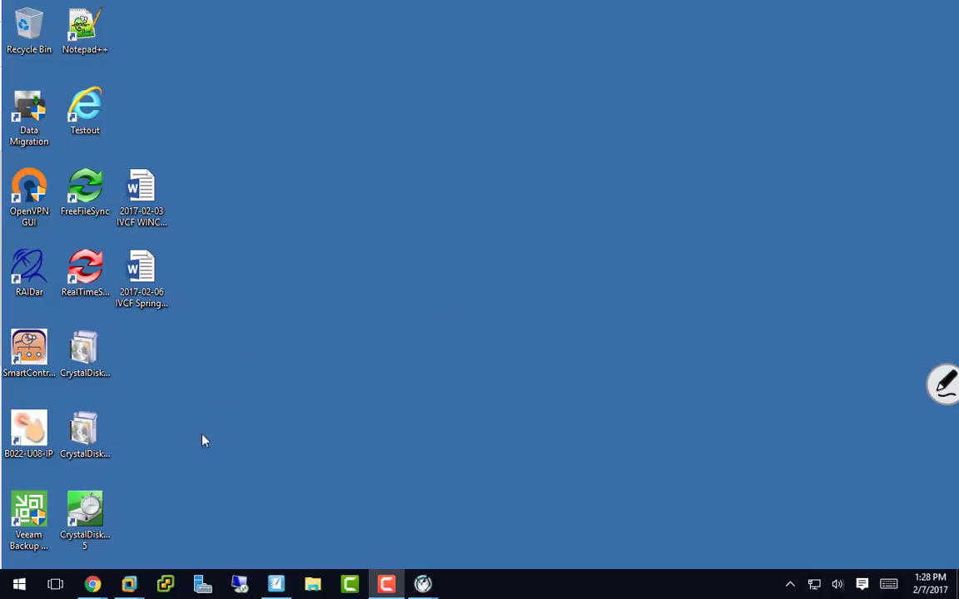
Step: Switch to VMware Workstation and start a custom new virtual machine for Windows Server 2016, with the operating system installed later
{"action": "mouse_move", "coordinate": [129, 582]}
{"action": "left_click", "coordinate": [69, 491]}
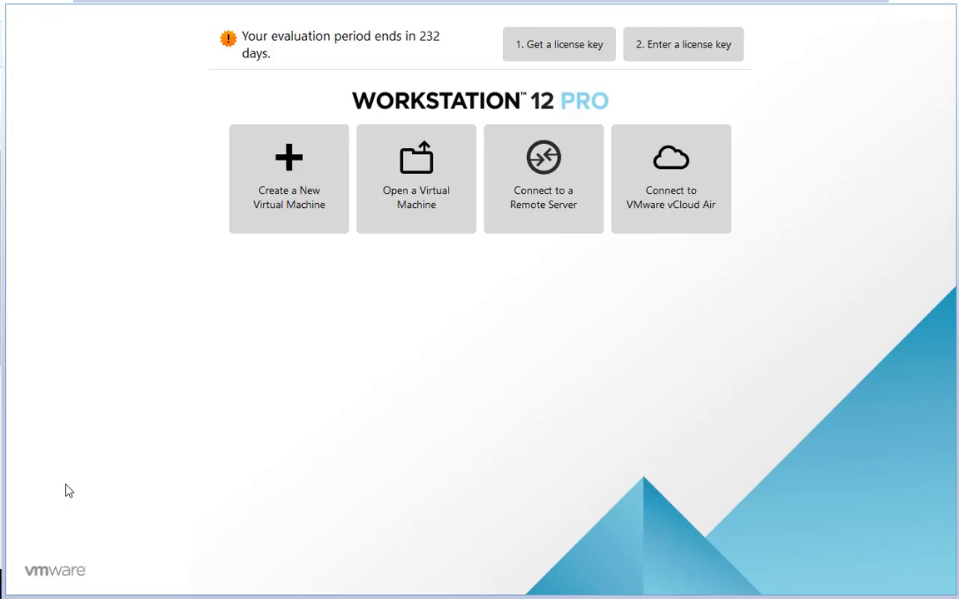
{"action": "left_click", "coordinate": [333, 162]}
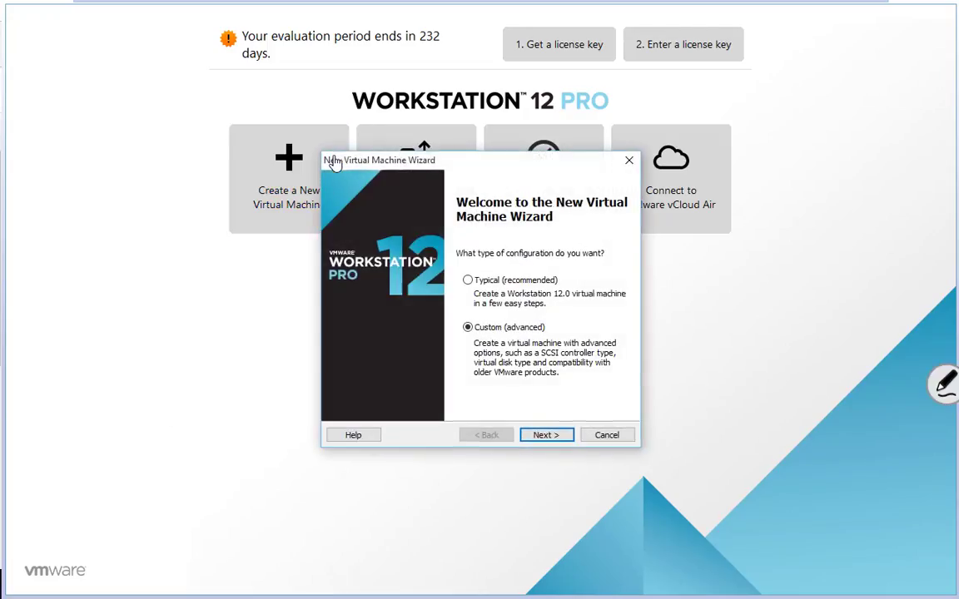
{"action": "left_click", "coordinate": [559, 436]}
{"action": "left_click", "coordinate": [560, 435]}
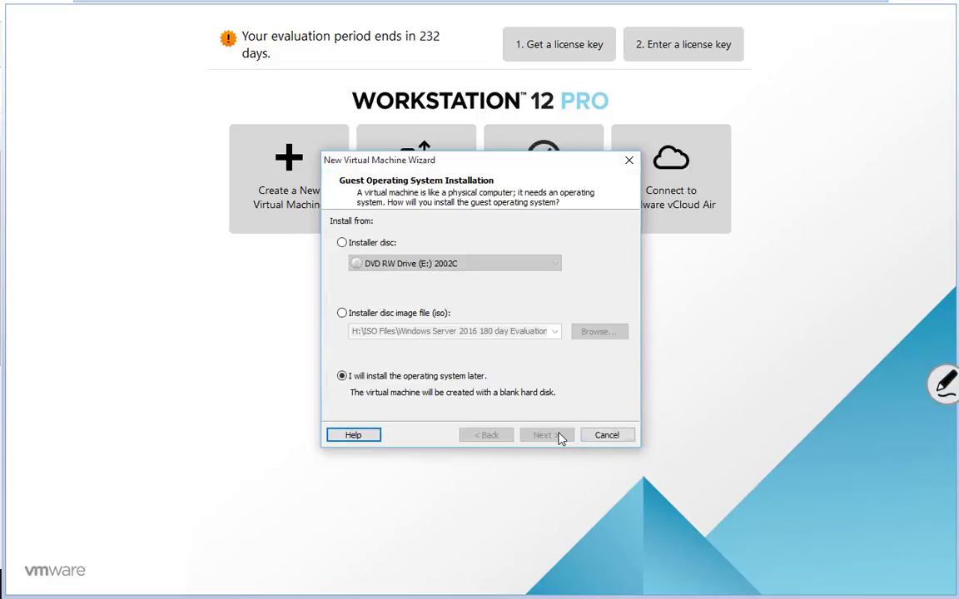
{"action": "left_click", "coordinate": [559, 435]}
{"action": "left_click", "coordinate": [560, 435]}
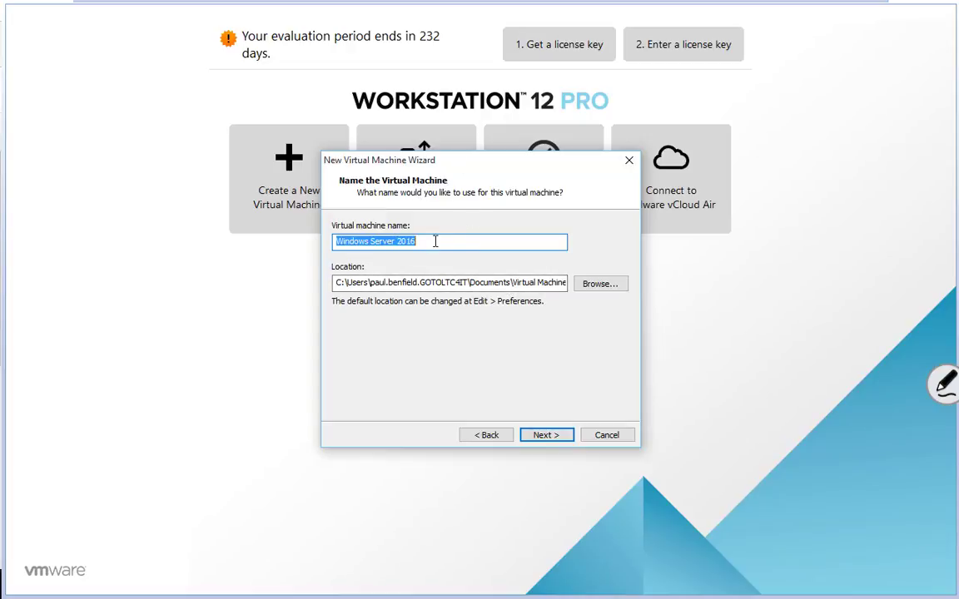
Step: Name the virtual machine Bob and set its location to a new folder named Sally on drive L119-500-2 (H:)
{"action": "type", "text": "G"}
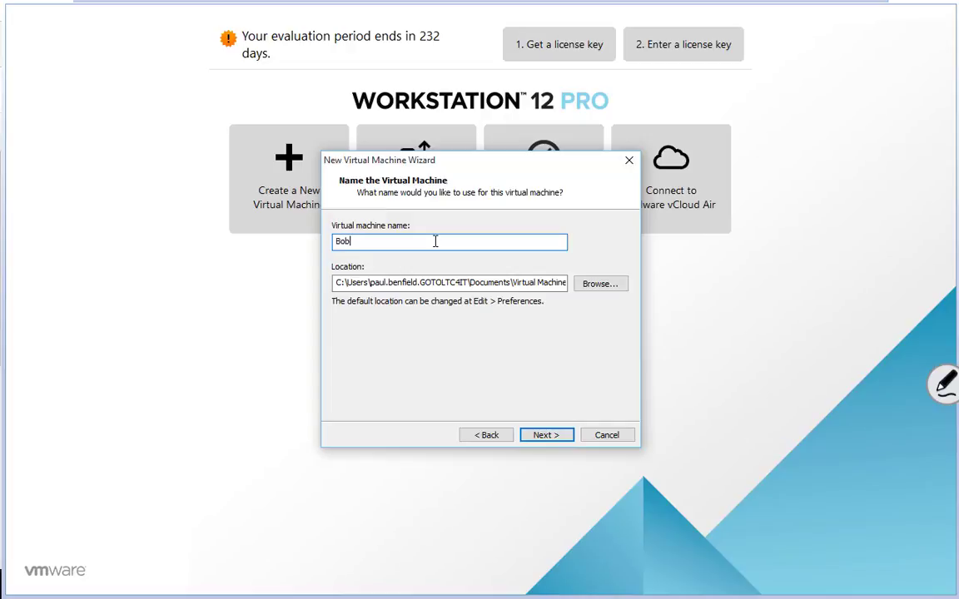
{"action": "left_click", "coordinate": [600, 284]}
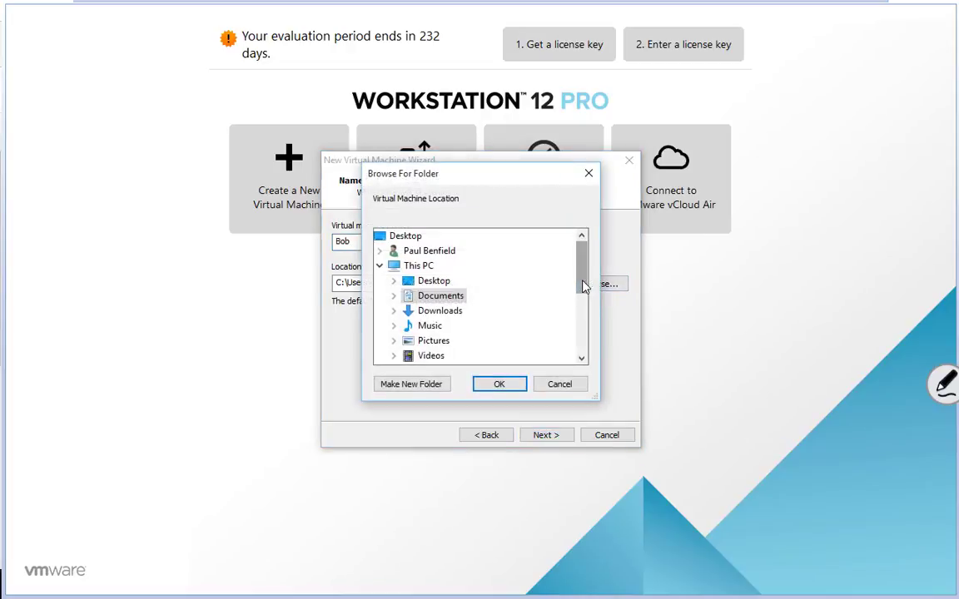
{"action": "left_click", "coordinate": [437, 267]}
{"action": "left_click_drag", "start_coordinate": [585, 285], "coordinate": [582, 347]}
{"action": "double_click", "coordinate": [460, 283]}
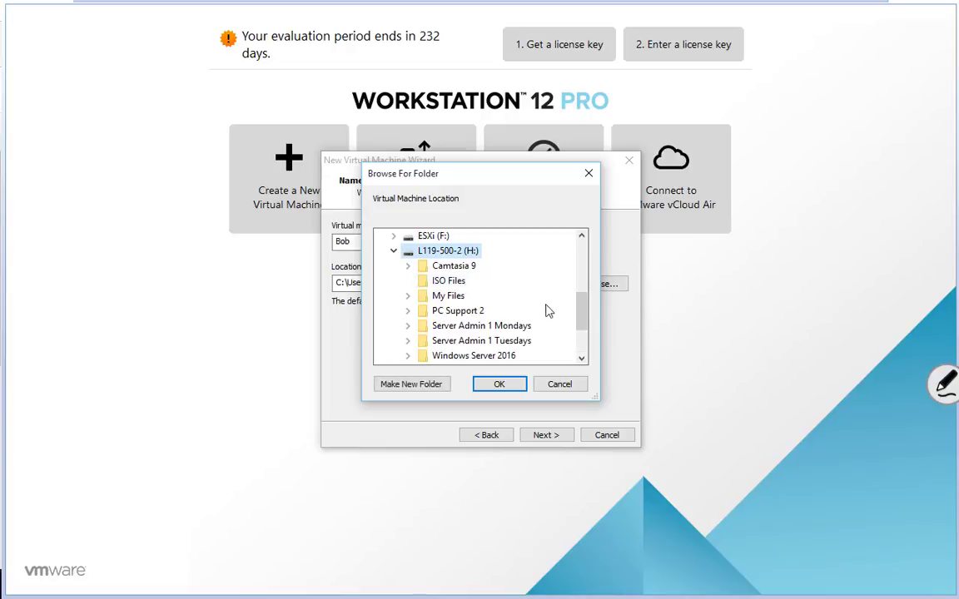
{"action": "left_click", "coordinate": [435, 384]}
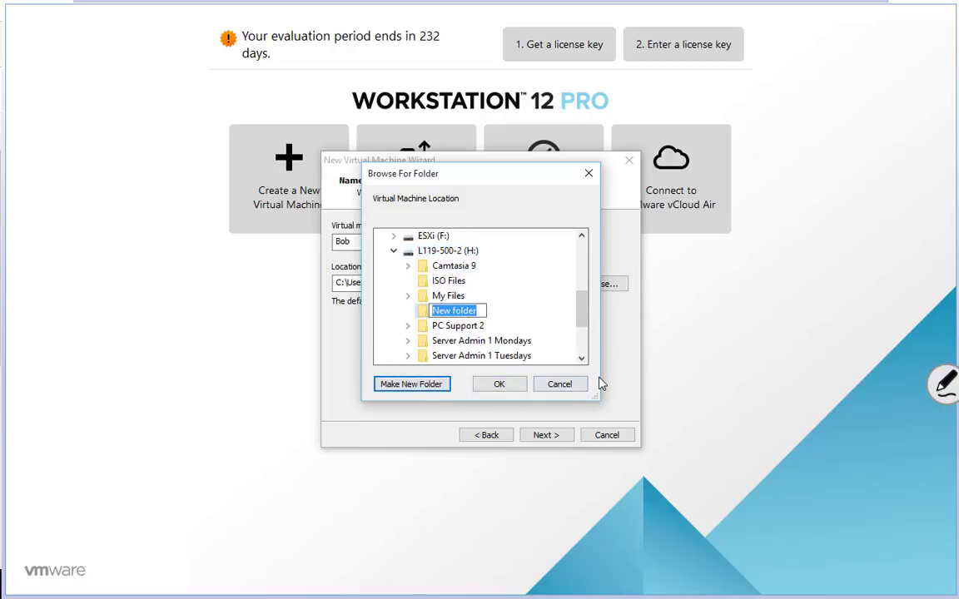
{"action": "type", "text": "Sally"}
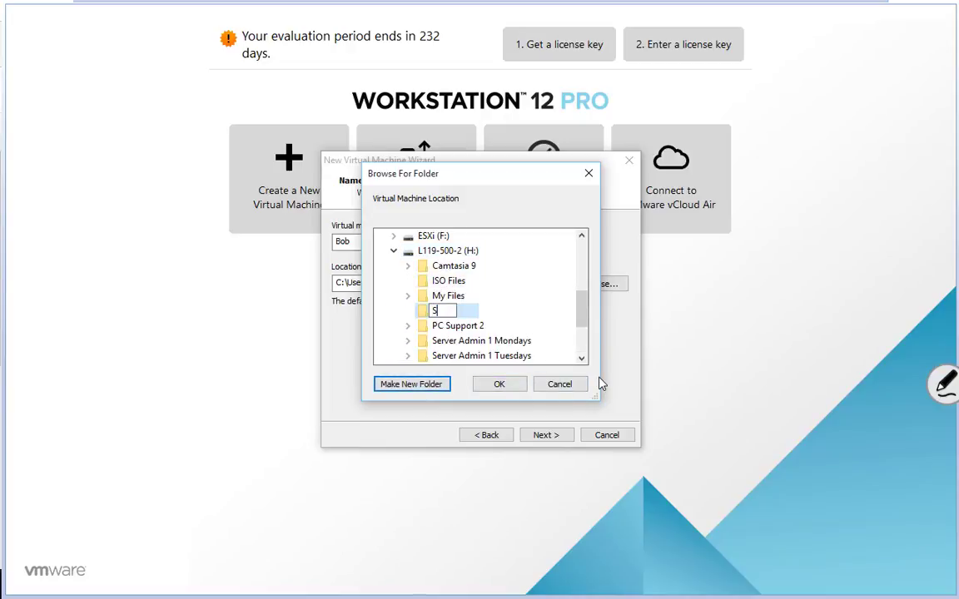
{"action": "left_click", "coordinate": [499, 385]}
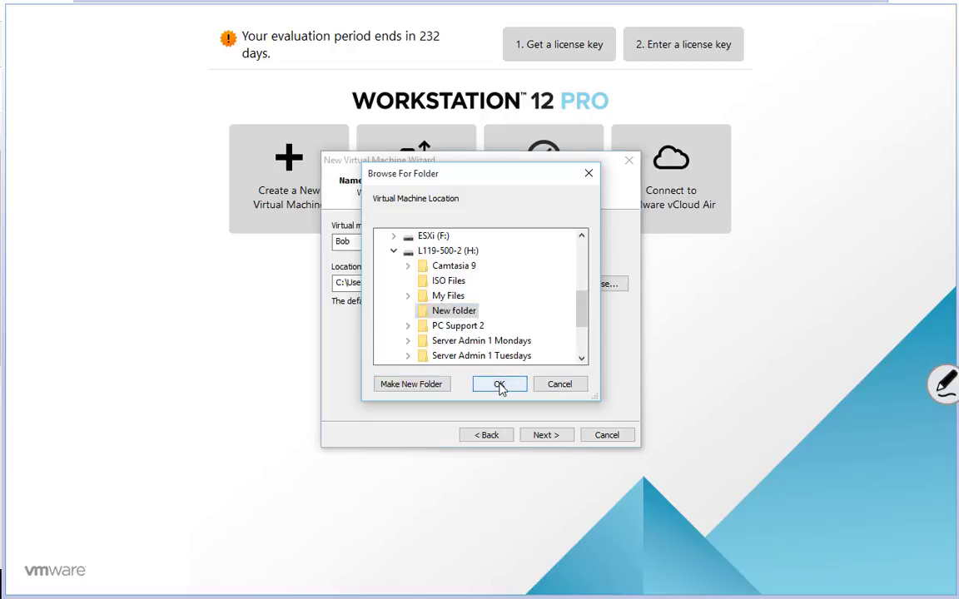
{"action": "left_click", "coordinate": [541, 435]}
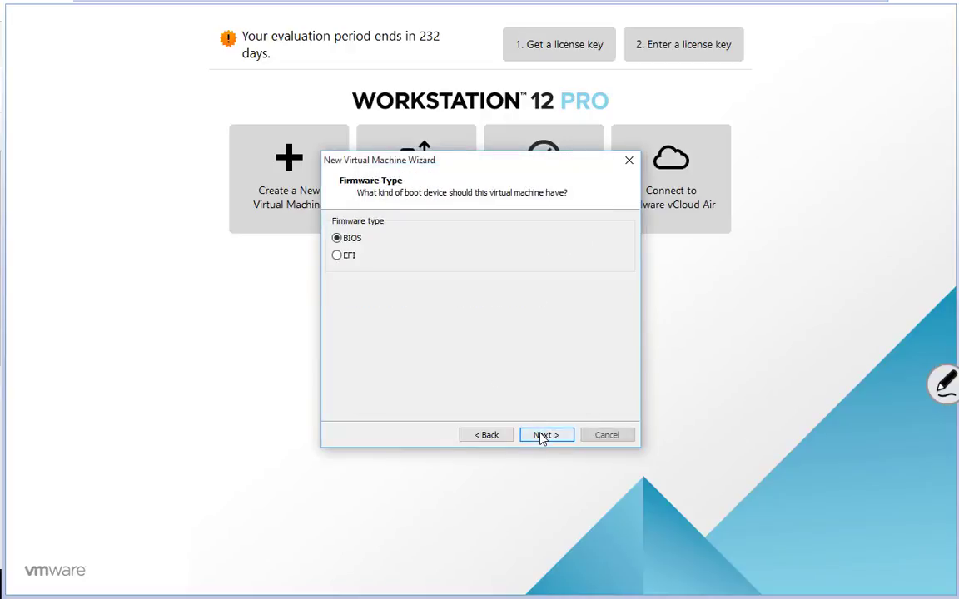
Step: Accept the remaining defaults, including BIOS firmware, NAT networking and a 60 GB split disk, and create the virtual machine
{"action": "left_click", "coordinate": [542, 435]}
{"action": "left_click", "coordinate": [542, 436]}
{"action": "left_click", "coordinate": [541, 436]}
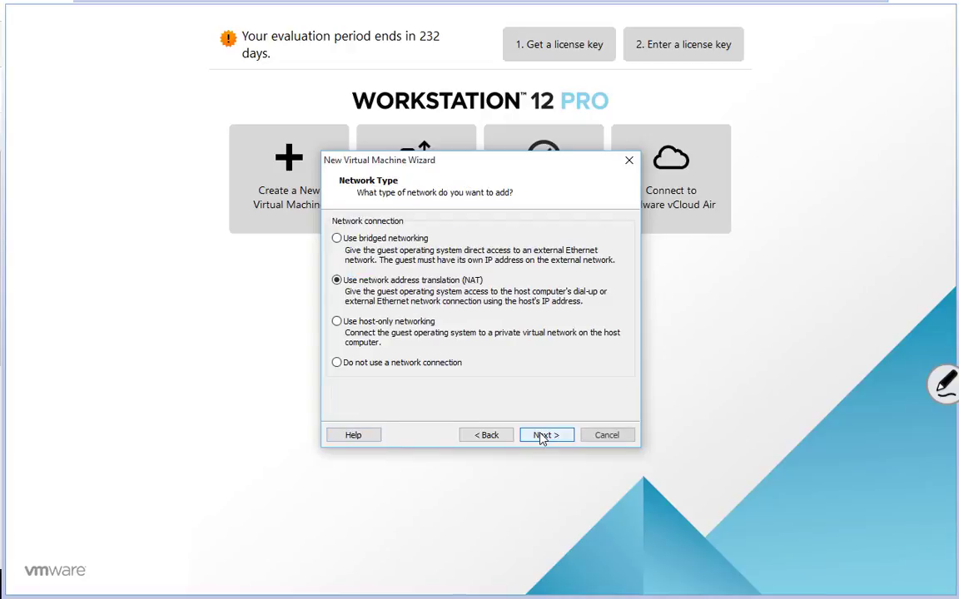
{"action": "left_click", "coordinate": [541, 435]}
{"action": "left_click", "coordinate": [542, 435]}
{"action": "left_click", "coordinate": [542, 436]}
{"action": "left_click", "coordinate": [542, 435]}
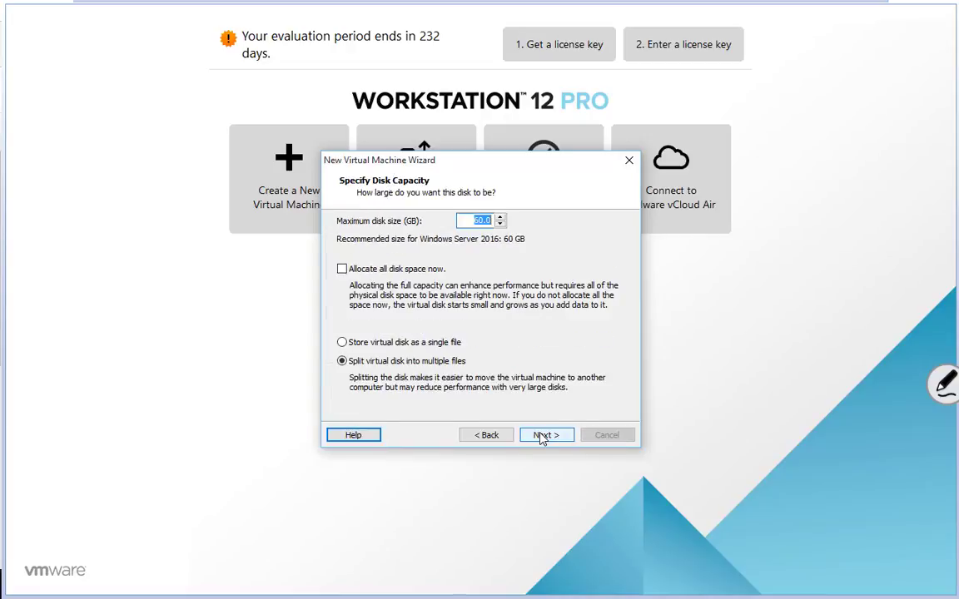
{"action": "left_click", "coordinate": [542, 435]}
{"action": "left_click", "coordinate": [542, 435]}
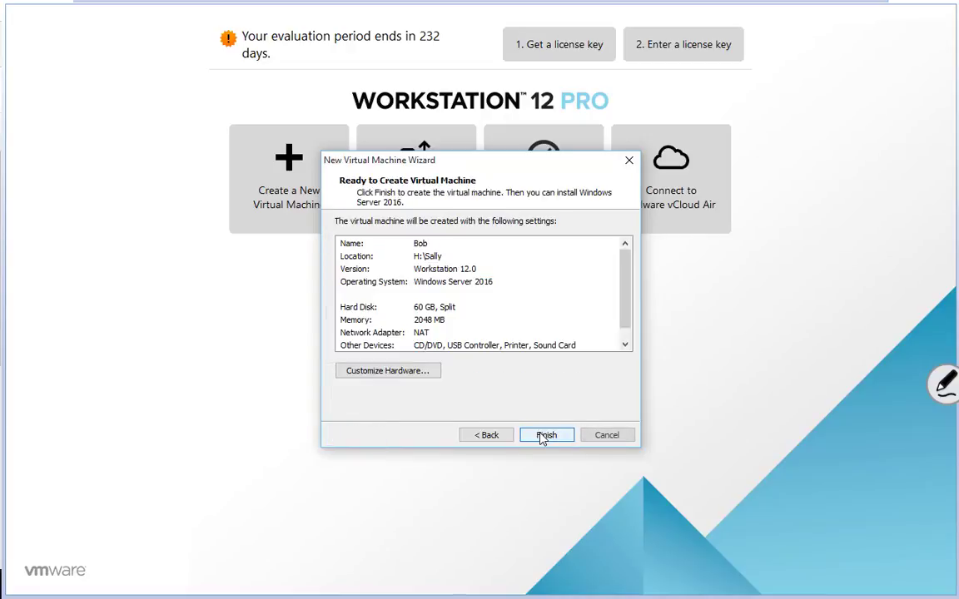
{"action": "left_click", "coordinate": [544, 435]}
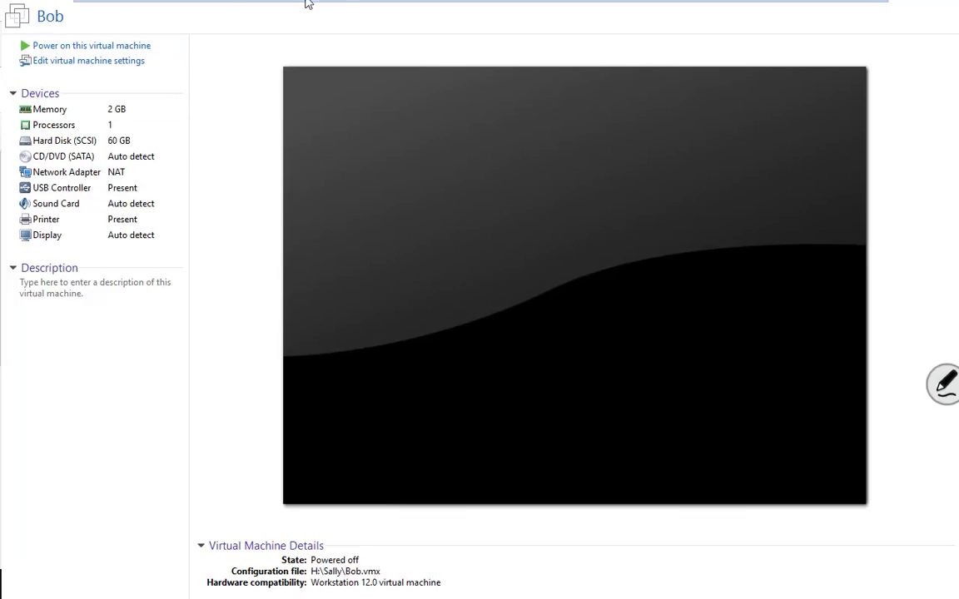
Step: Minimize the virtual machine window, switch to File Explorer and examine the files in the Sally folder on drive H:
{"action": "mouse_move", "coordinate": [391, 4]}
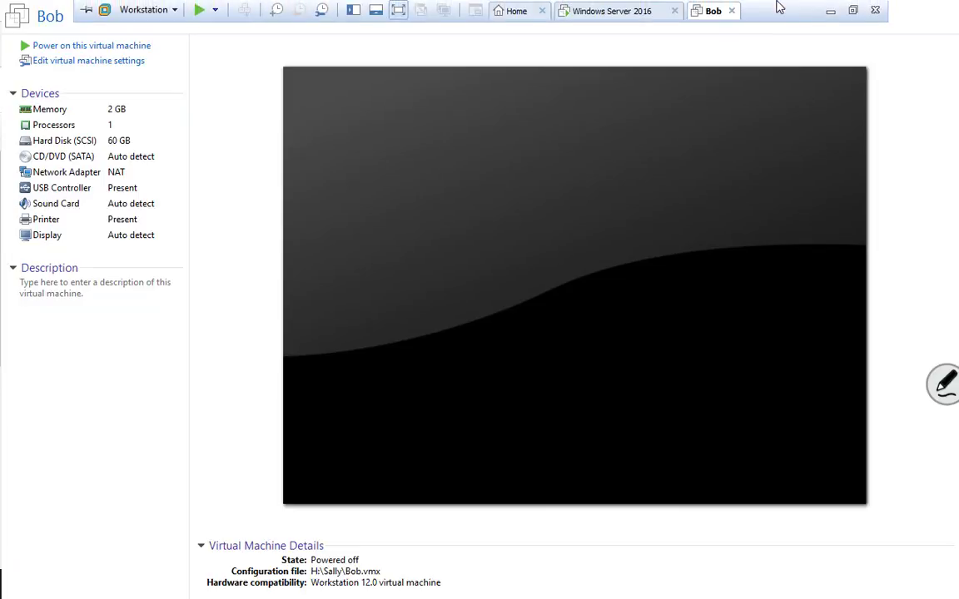
{"action": "left_click", "coordinate": [832, 11]}
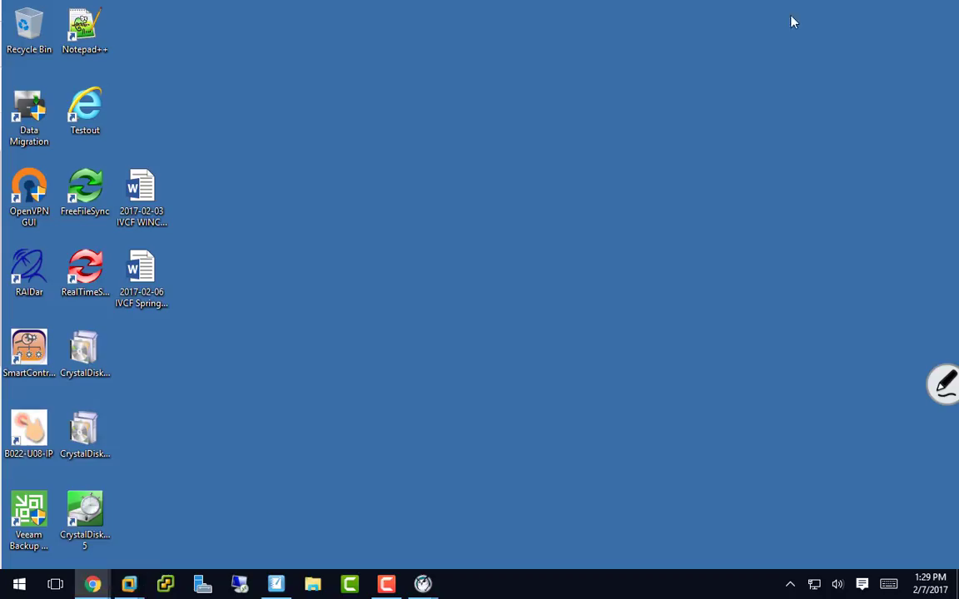
{"action": "left_click", "coordinate": [312, 583]}
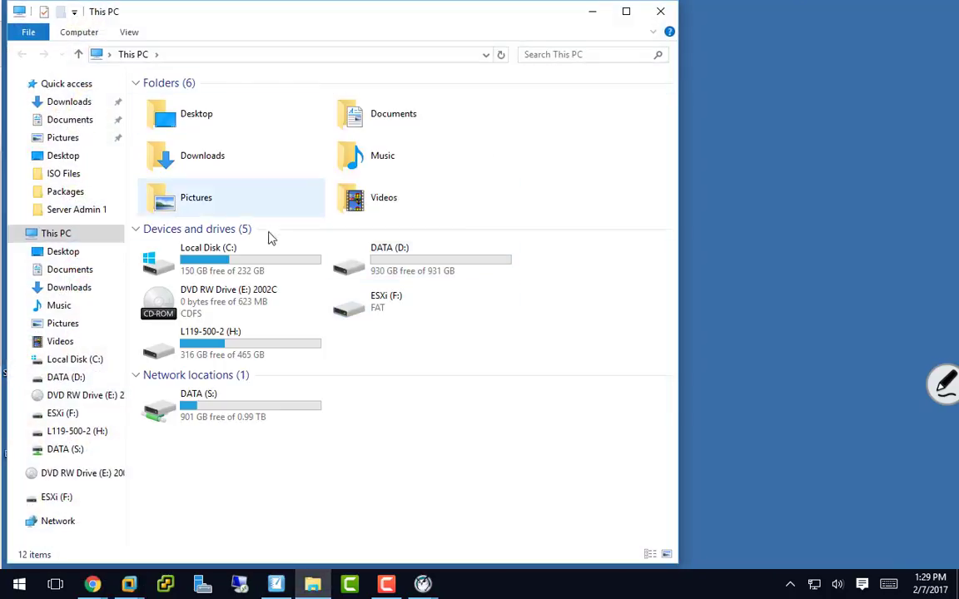
{"action": "double_click", "coordinate": [215, 343]}
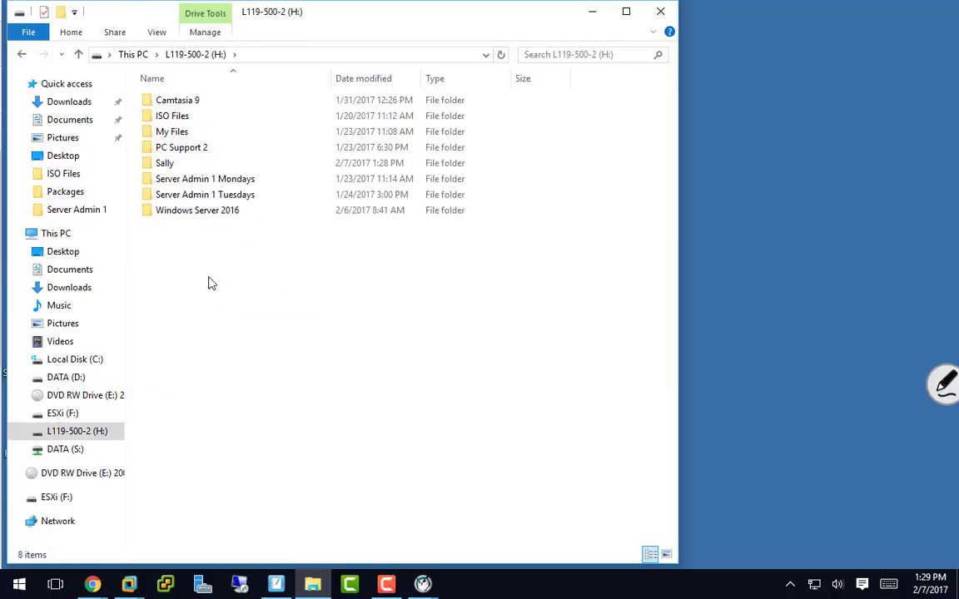
{"action": "double_click", "coordinate": [166, 164]}
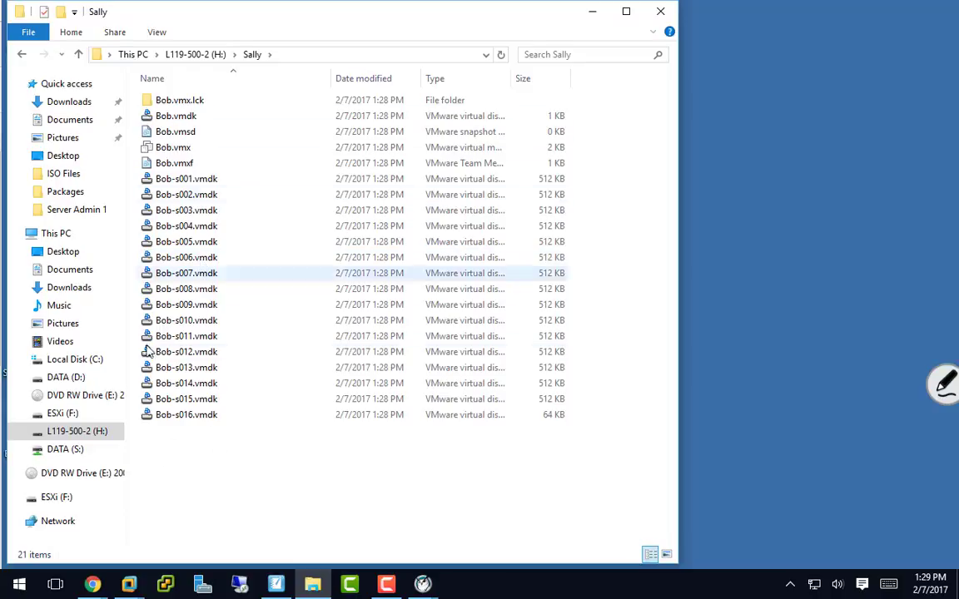
Step: Rename the Sally folder on drive H: as Bob and open it to check its files
{"action": "left_click", "coordinate": [195, 54]}
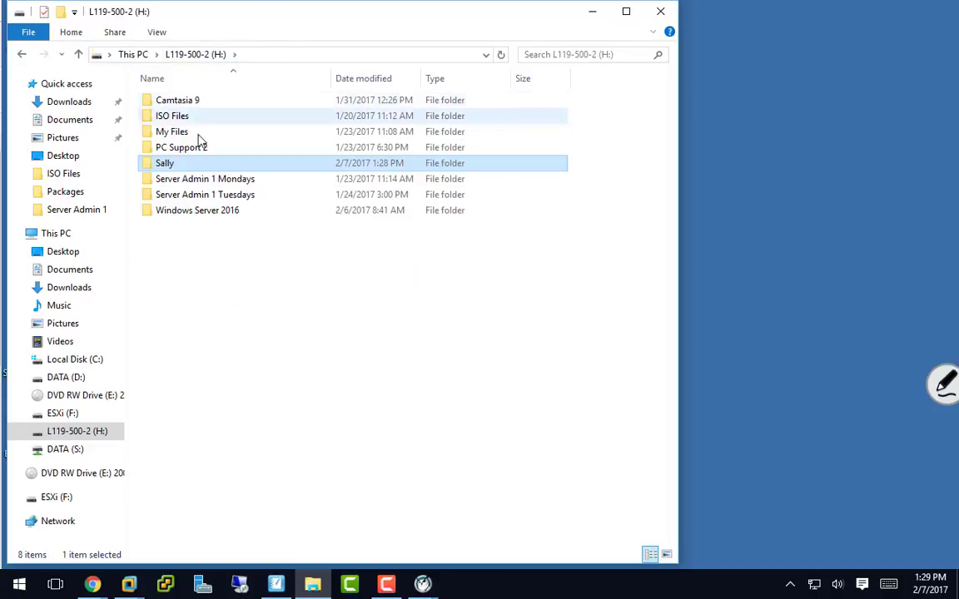
{"action": "right_click", "coordinate": [178, 167]}
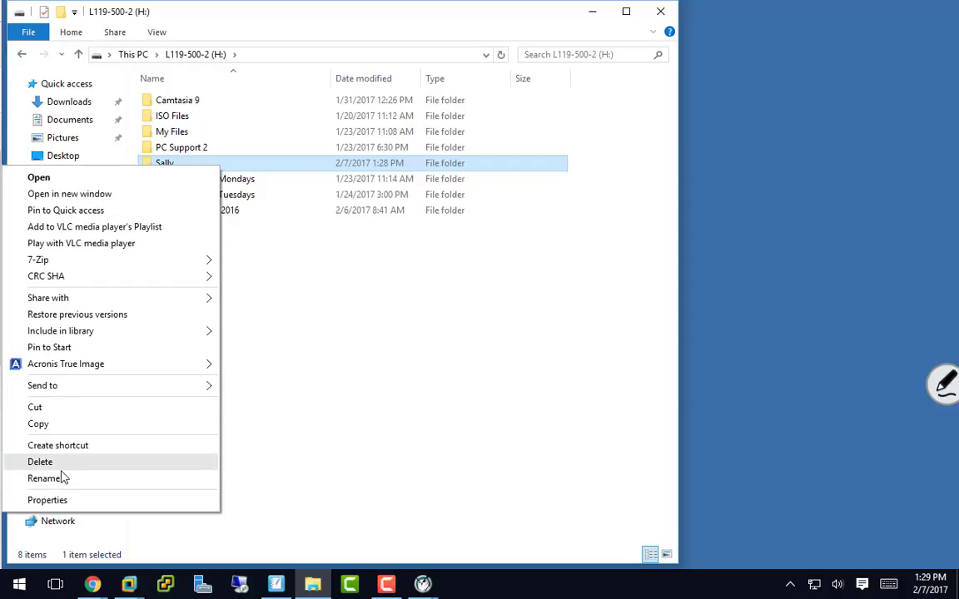
{"action": "left_click", "coordinate": [448, 366]}
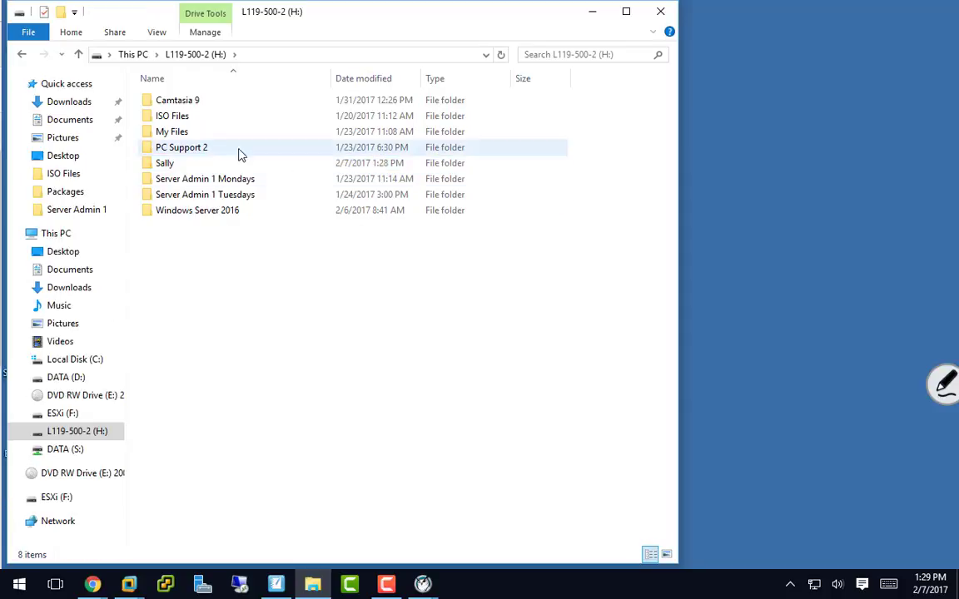
{"action": "right_click", "coordinate": [170, 164]}
{"action": "left_click", "coordinate": [73, 475]}
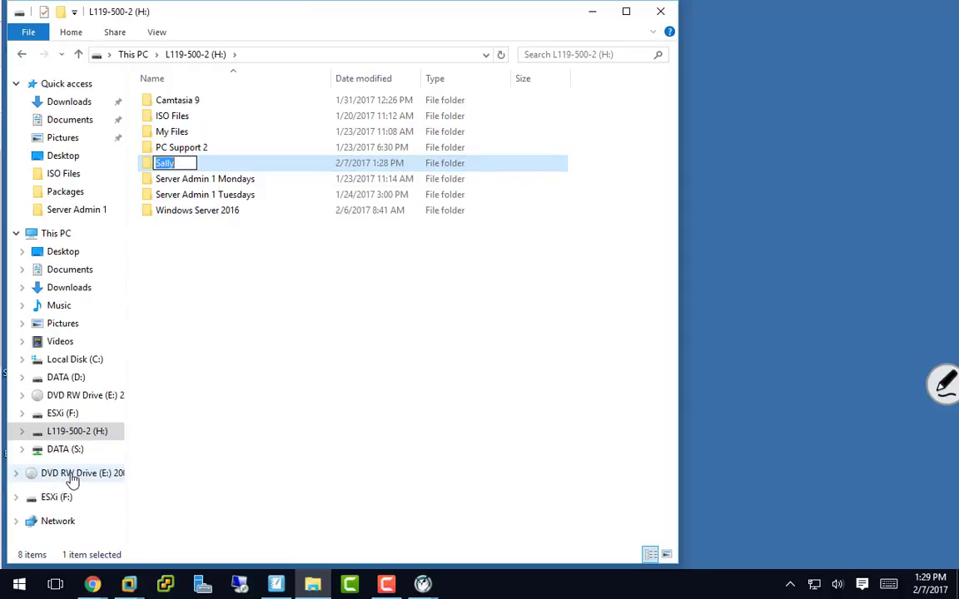
{"action": "type", "text": "Bob"}
{"action": "key", "text": "Return"}
{"action": "left_click", "coordinate": [289, 416]}
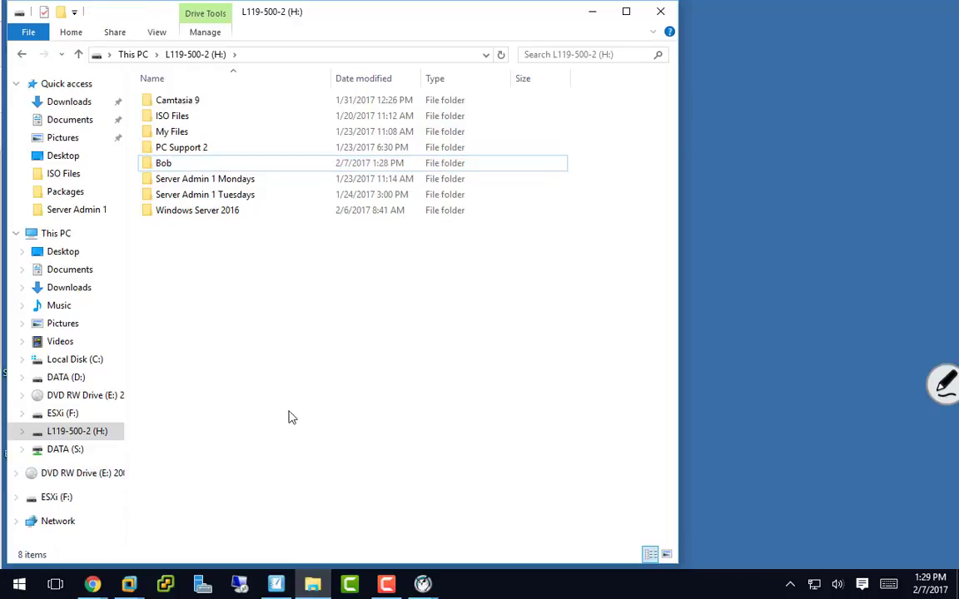
{"action": "double_click", "coordinate": [162, 165]}
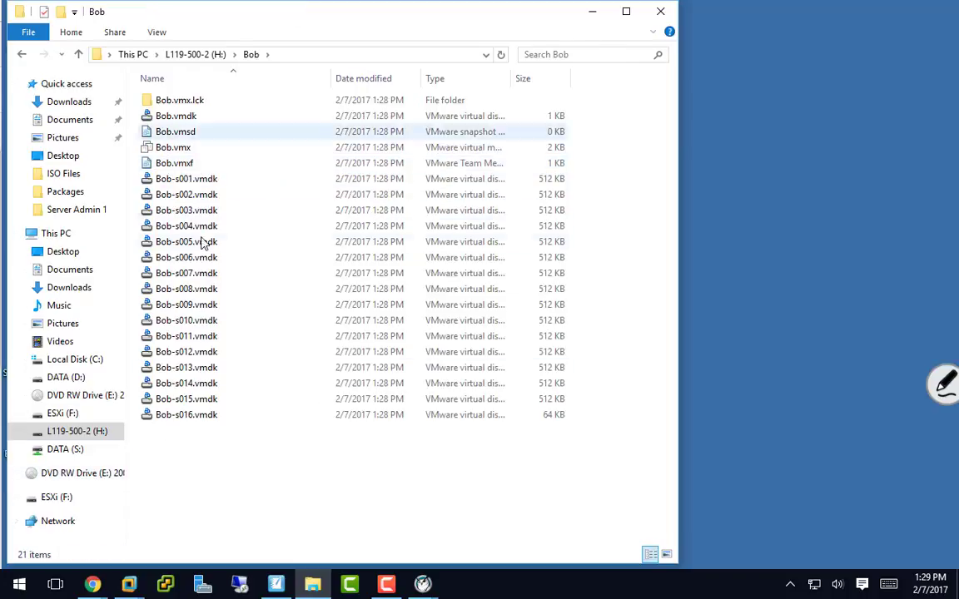
Step: Rename the Bob folder on drive H: as Larry and open it to examine its files
{"action": "left_click", "coordinate": [218, 56]}
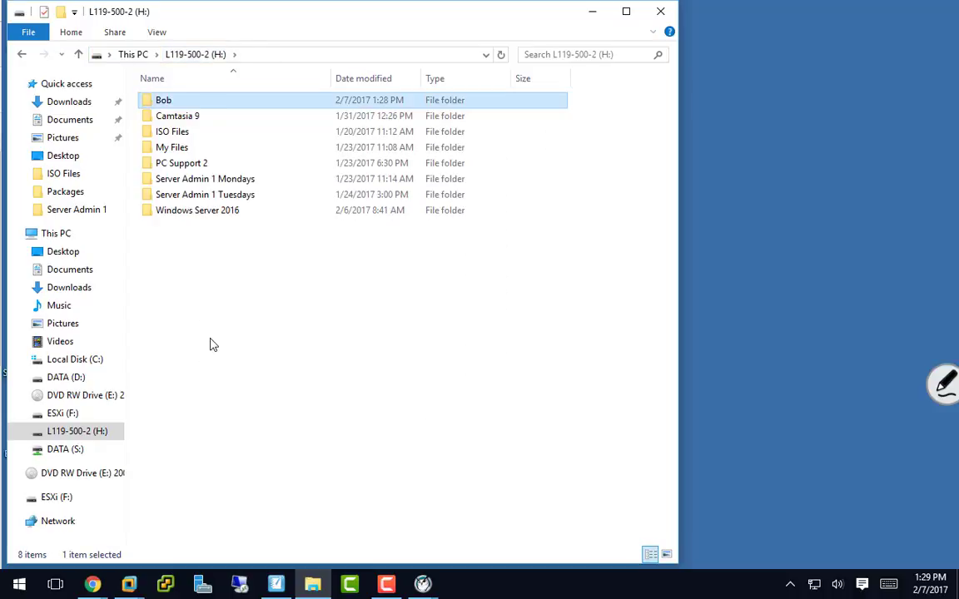
{"action": "right_click", "coordinate": [169, 106]}
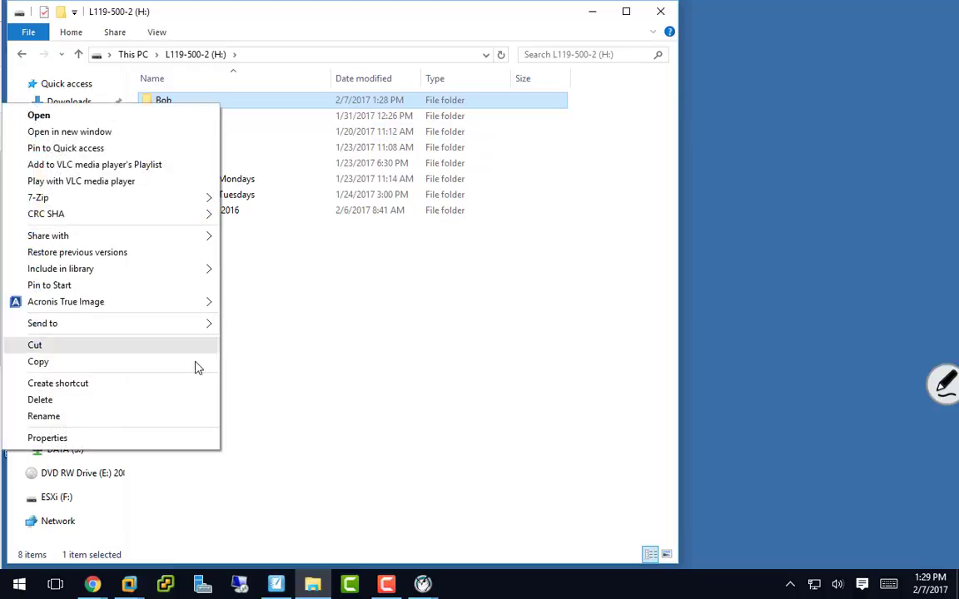
{"action": "left_click", "coordinate": [158, 416]}
{"action": "type", "text": "Laryy"}
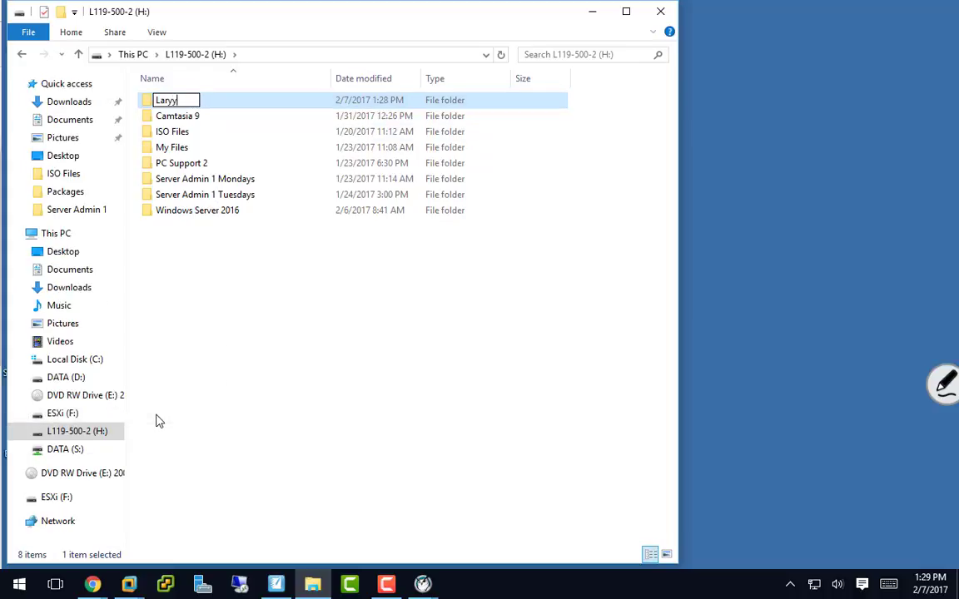
{"action": "key", "text": "Return"}
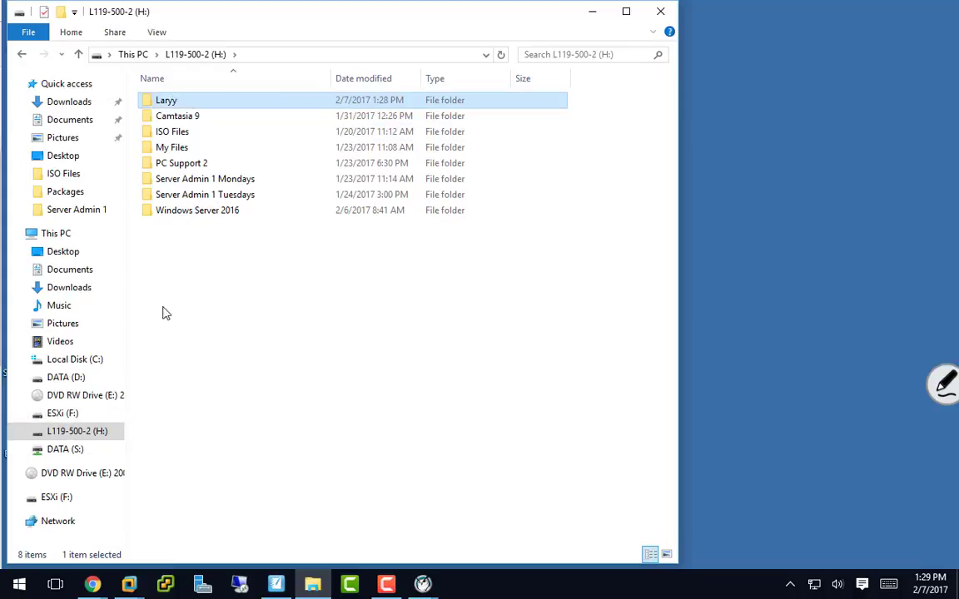
{"action": "right_click", "coordinate": [166, 101]}
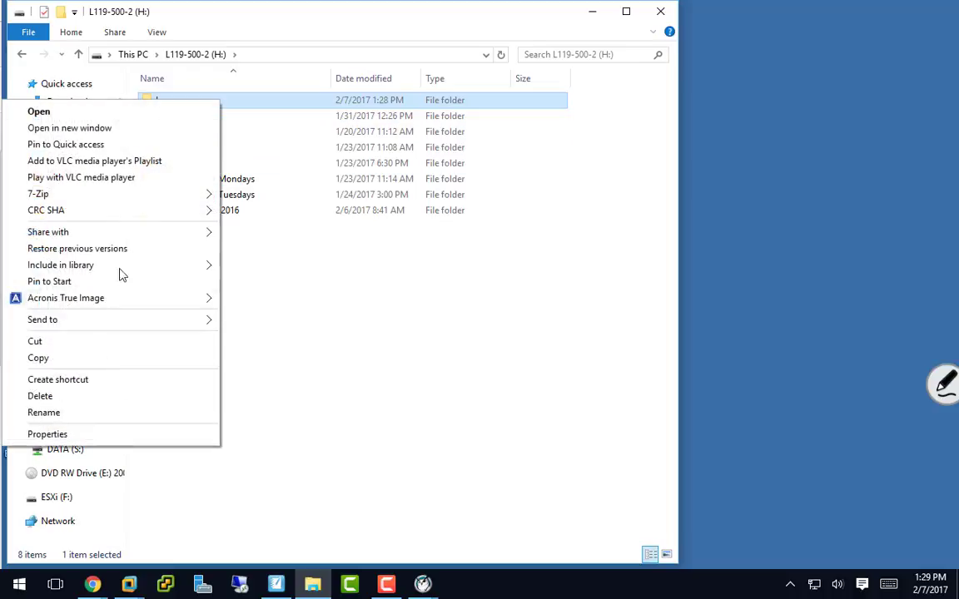
{"action": "left_click", "coordinate": [84, 412]}
{"action": "type", "text": "Larry"}
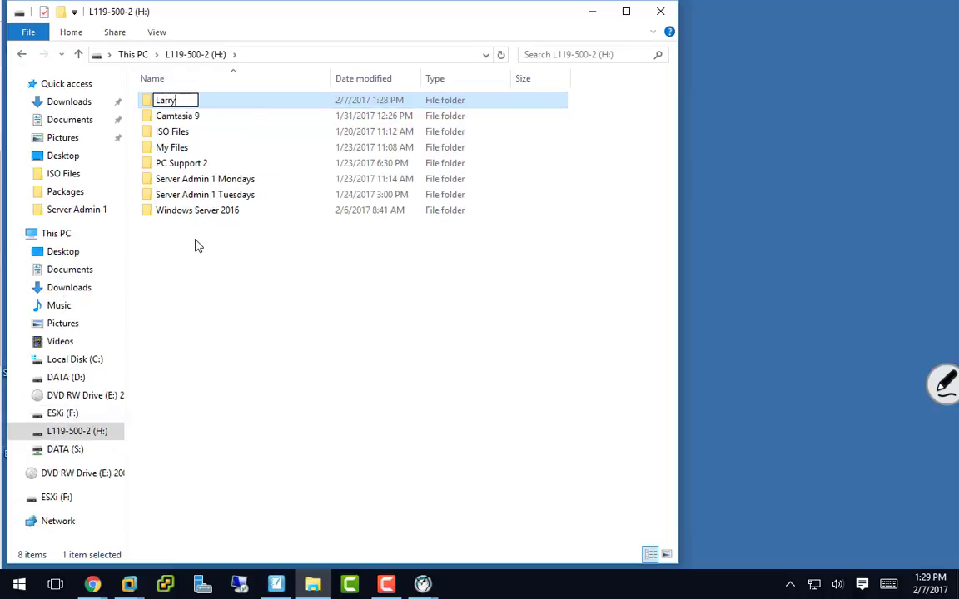
{"action": "key", "text": "Return"}
{"action": "double_click", "coordinate": [164, 104]}
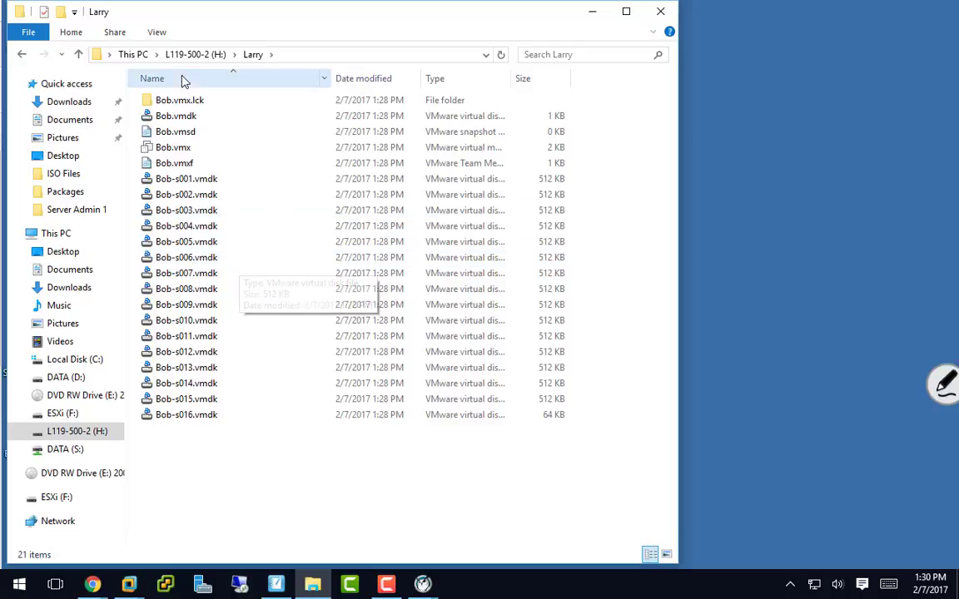
Step: Return to the root of drive H:, check the commands available for the Larry folder, and reopen it to review its files
{"action": "left_click", "coordinate": [196, 55]}
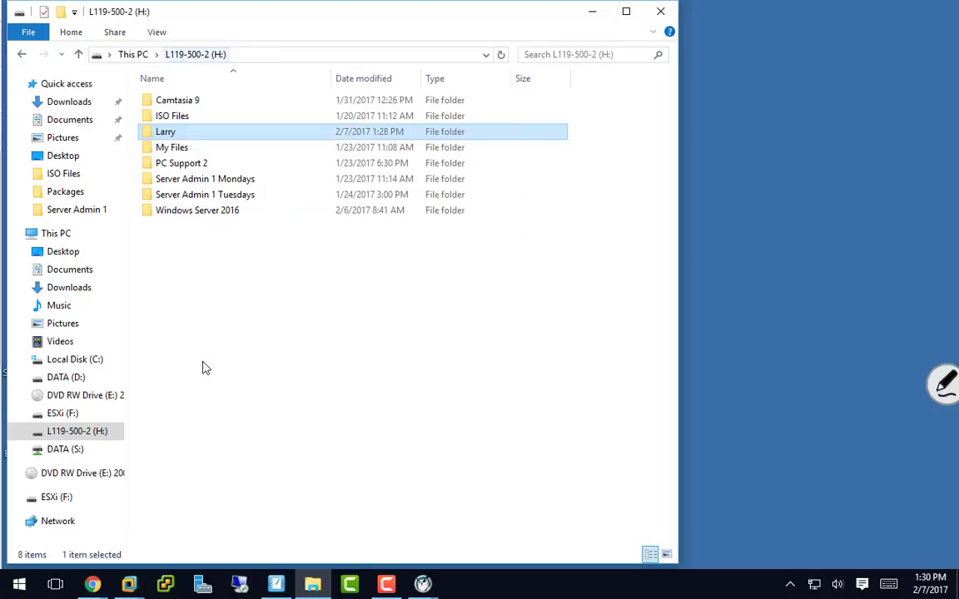
{"action": "right_click", "coordinate": [170, 134]}
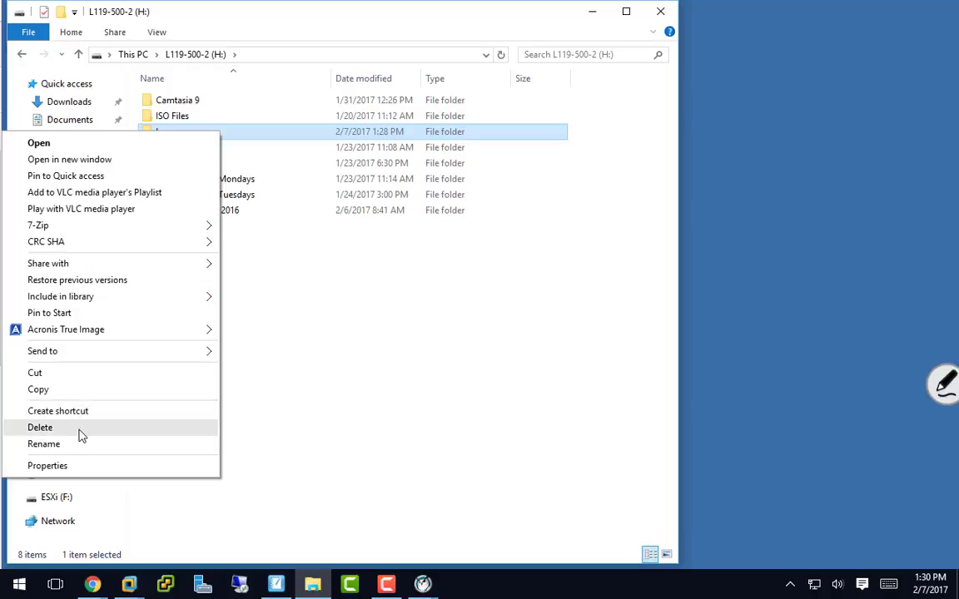
{"action": "left_click", "coordinate": [491, 468]}
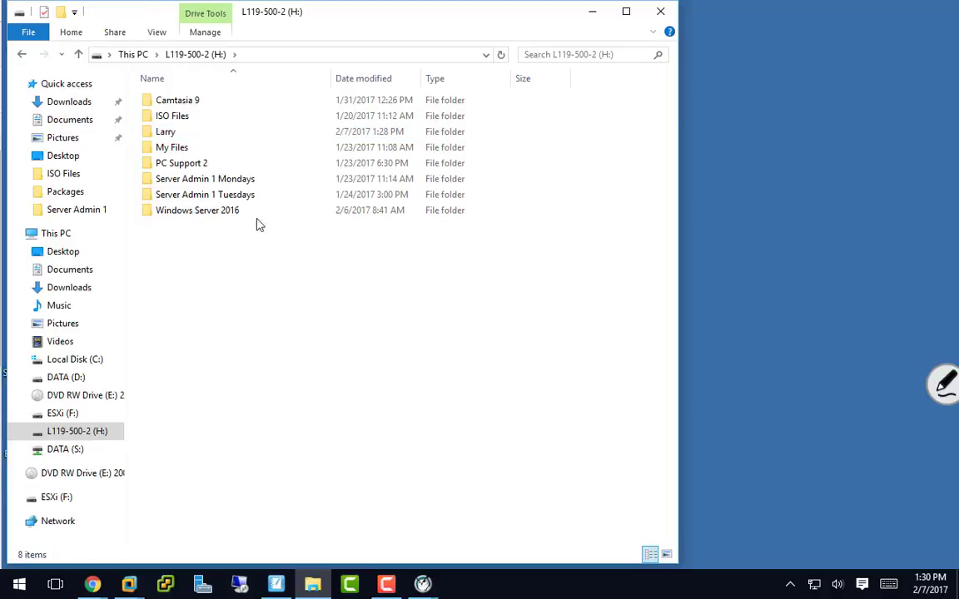
{"action": "double_click", "coordinate": [167, 133]}
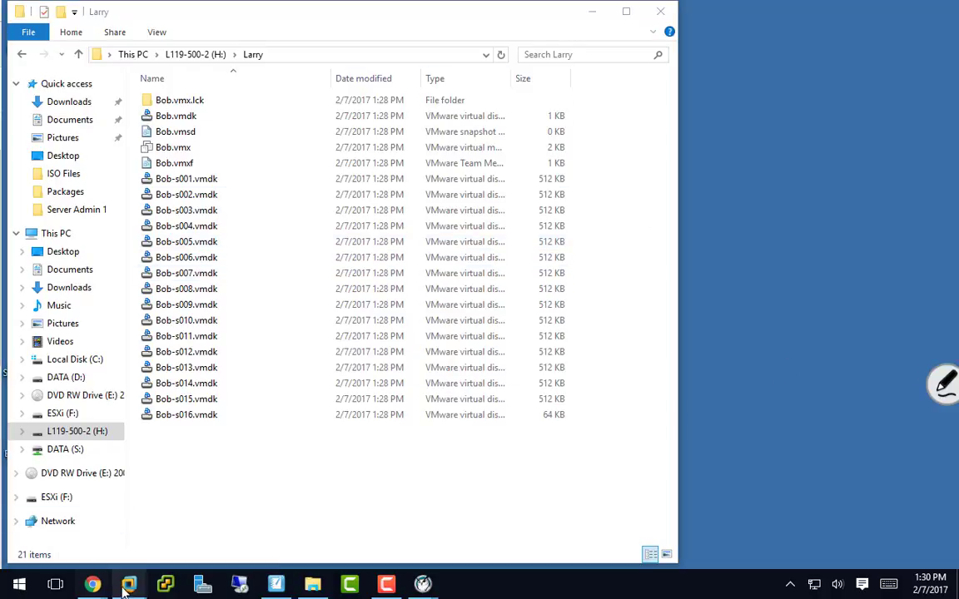
Step: Switch to VMware Workstation to view the running Windows Server 2016 virtual machine, and minimize it again
{"action": "mouse_move", "coordinate": [130, 584]}
{"action": "left_click", "coordinate": [215, 495]}
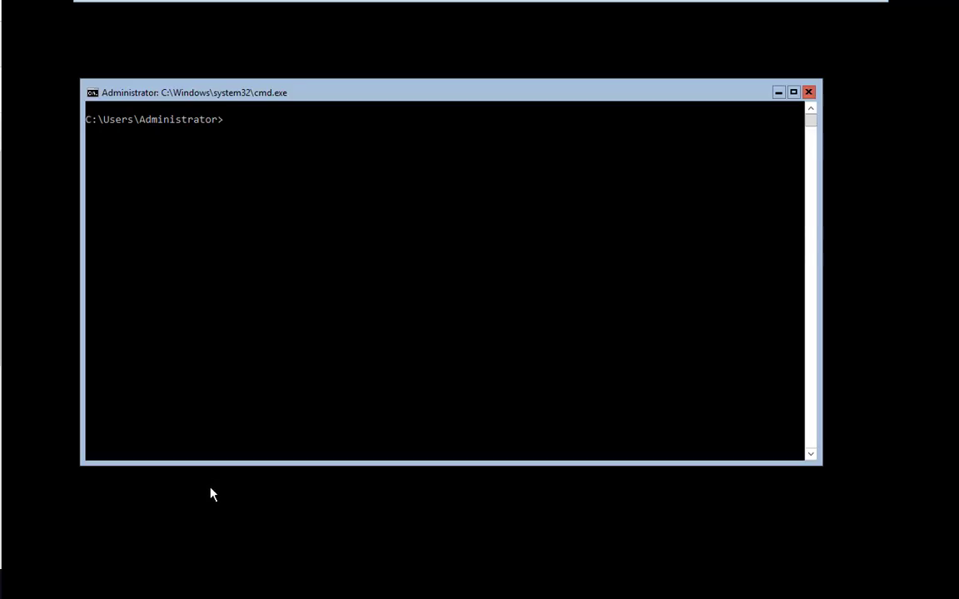
{"action": "mouse_move", "coordinate": [198, 5]}
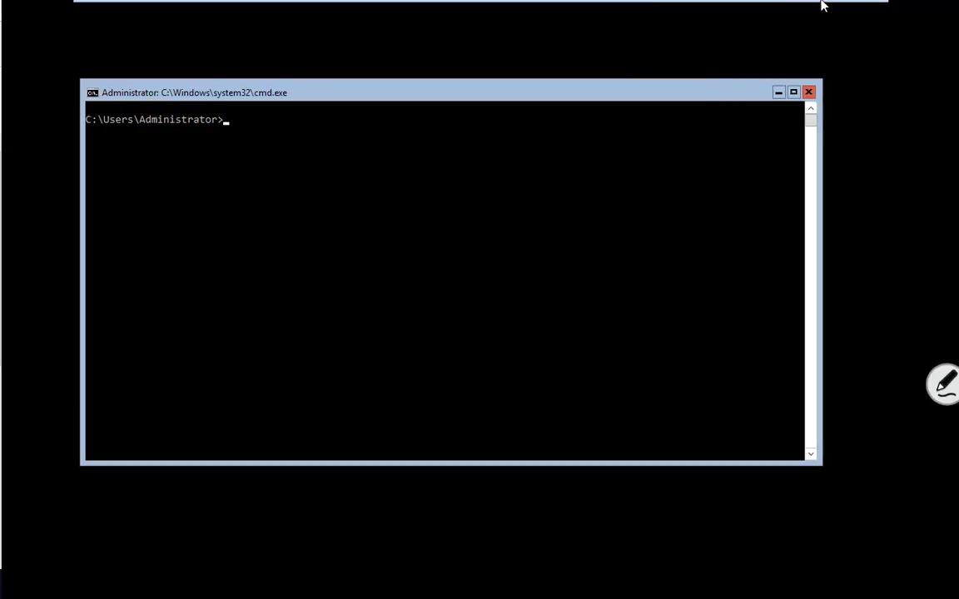
{"action": "left_click", "coordinate": [832, 10]}
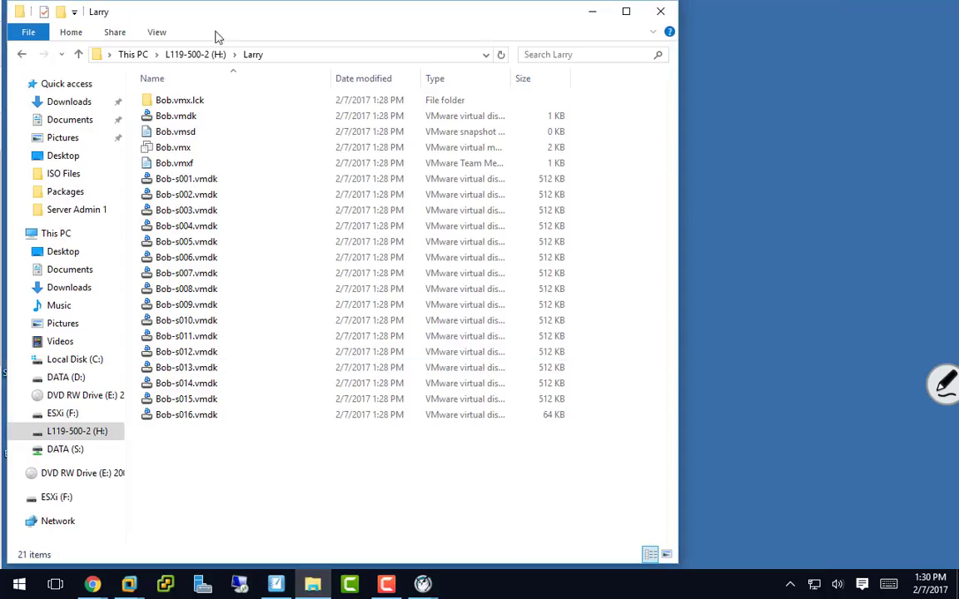
Step: Open the Windows Server 2016 folder on drive H:, examine its file names, and return to the drive's root
{"action": "left_click", "coordinate": [191, 54]}
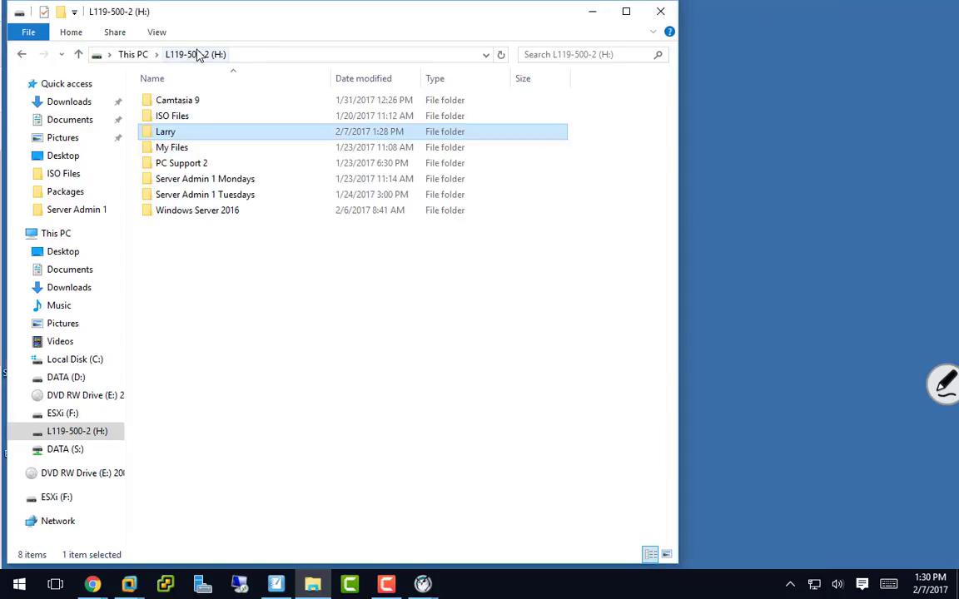
{"action": "left_click", "coordinate": [197, 213]}
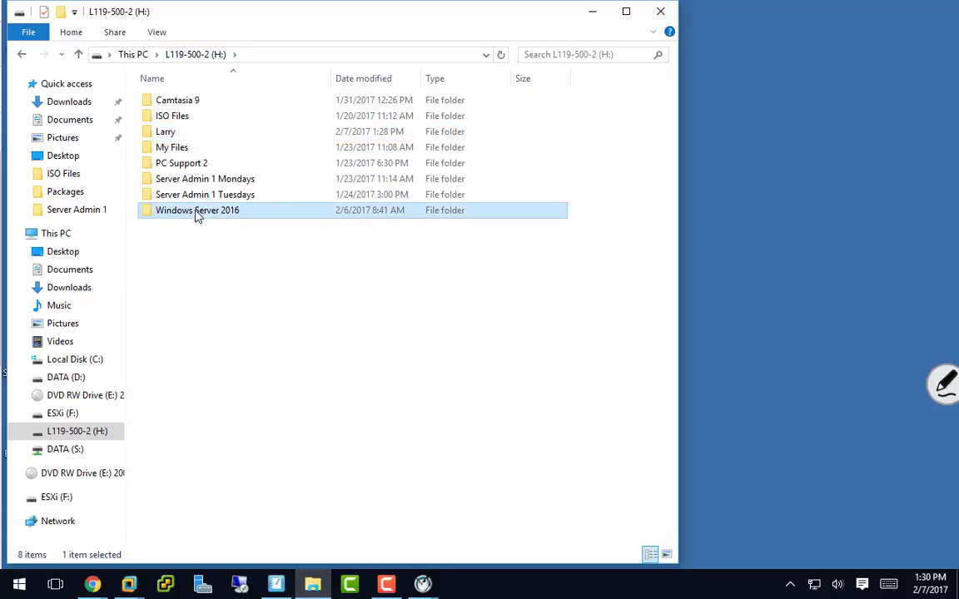
{"action": "double_click", "coordinate": [198, 213]}
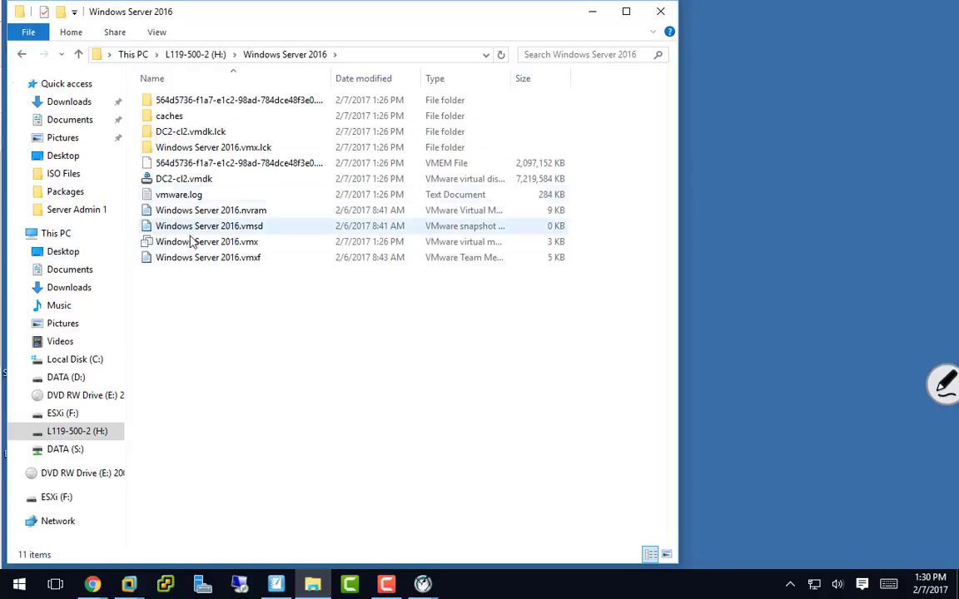
{"action": "left_click", "coordinate": [200, 54]}
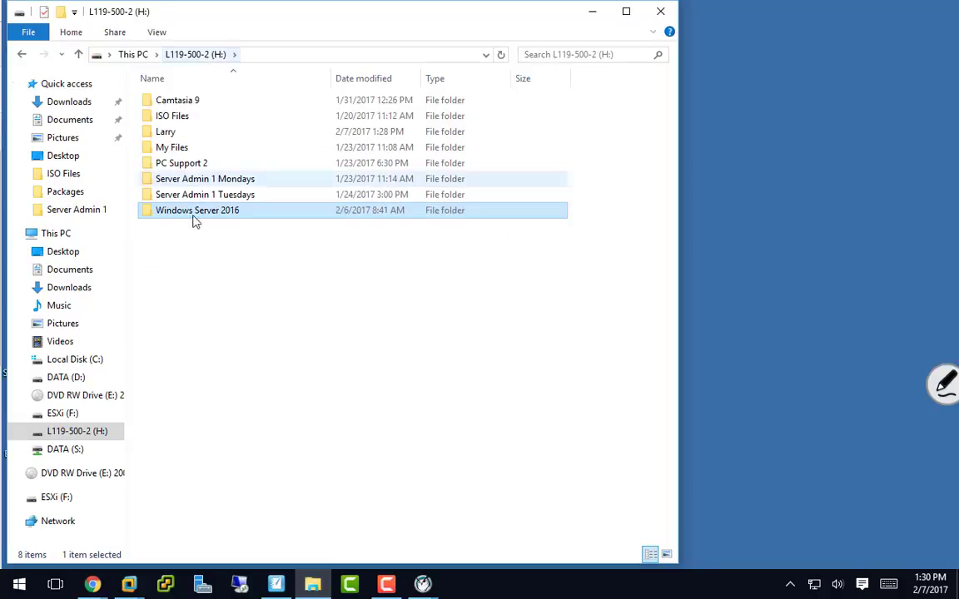
{"action": "mouse_move", "coordinate": [208, 210]}
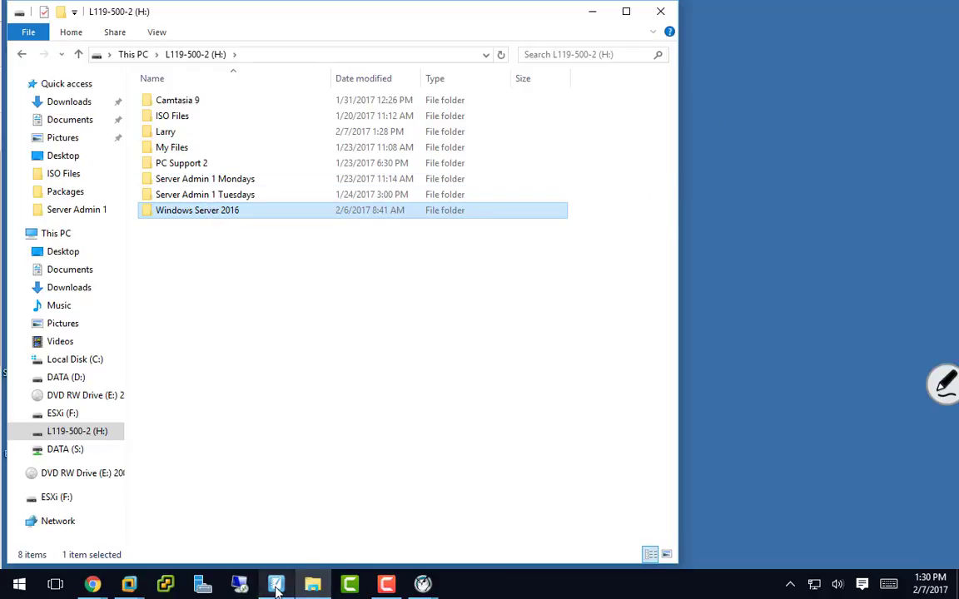
Step: Switch to the Windows Server 2016 virtual machine in VMware Workstation, review its settings in sconfig and exit with option 15
{"action": "left_click", "coordinate": [129, 584]}
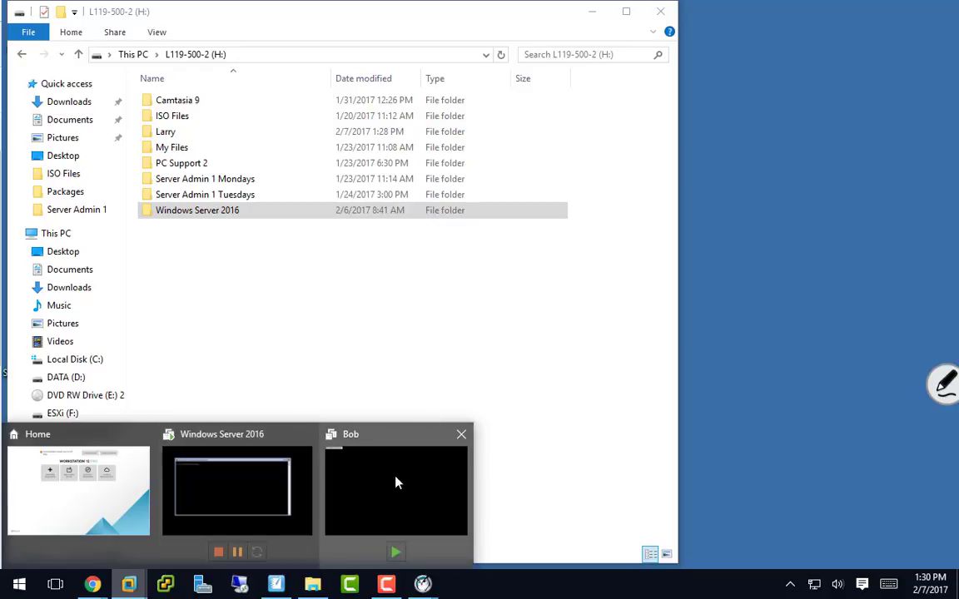
{"action": "left_click", "coordinate": [397, 483]}
{"action": "mouse_move", "coordinate": [545, 5]}
{"action": "left_click", "coordinate": [606, 10]}
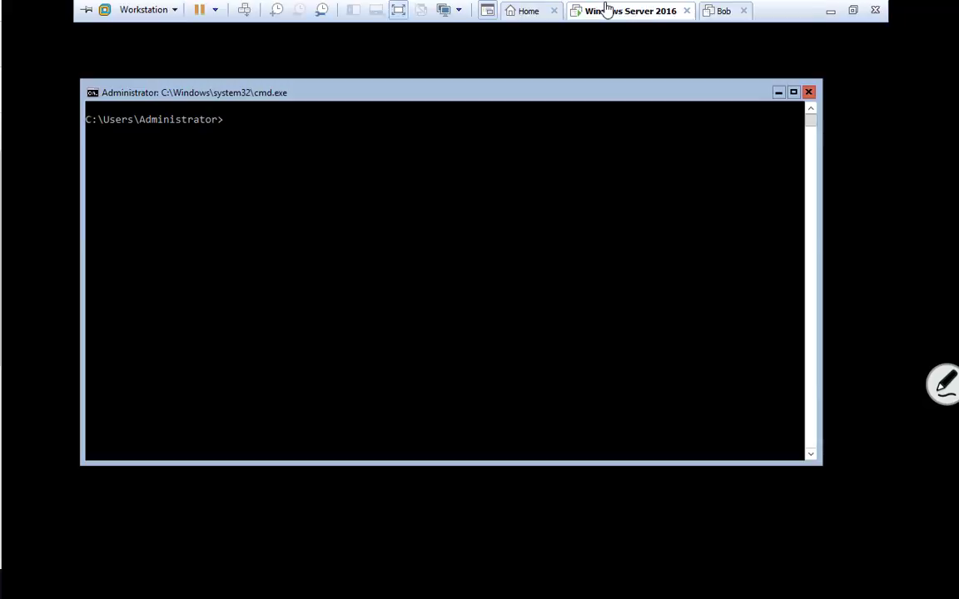
{"action": "left_click", "coordinate": [420, 254]}
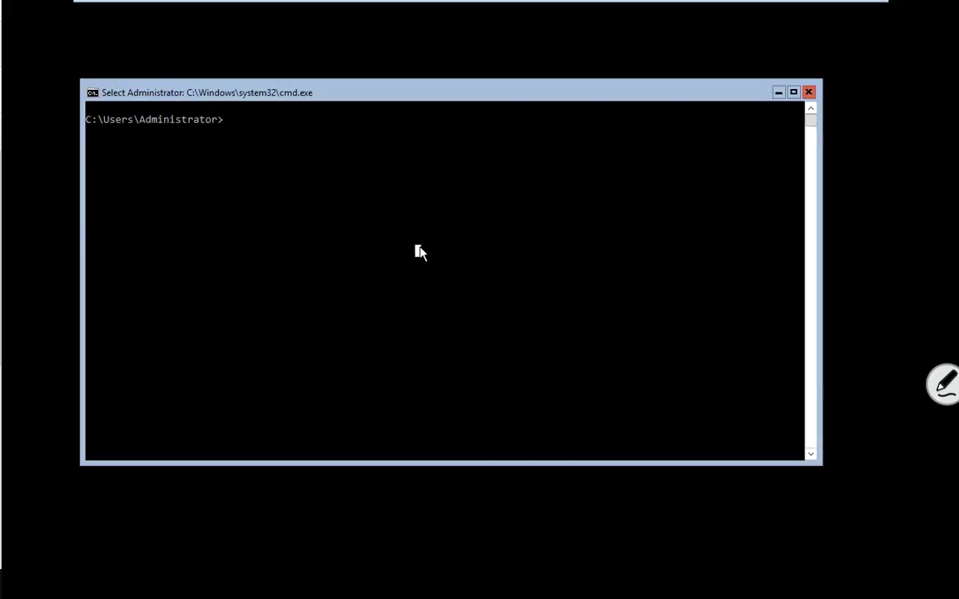
{"action": "type", "text": "sconfig"}
{"action": "key", "text": "Return"}
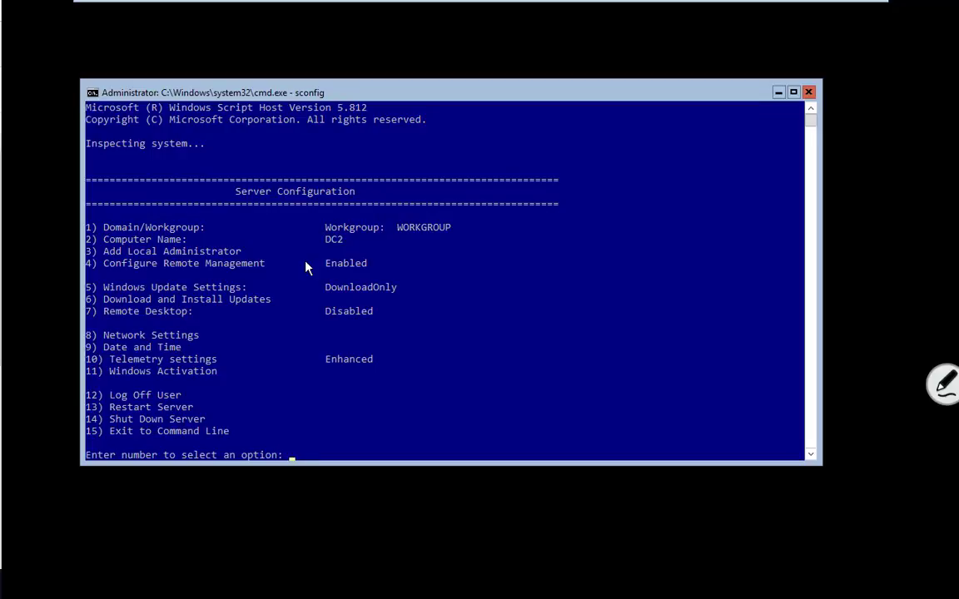
{"action": "type", "text": "15"}
{"action": "key", "text": "Return"}
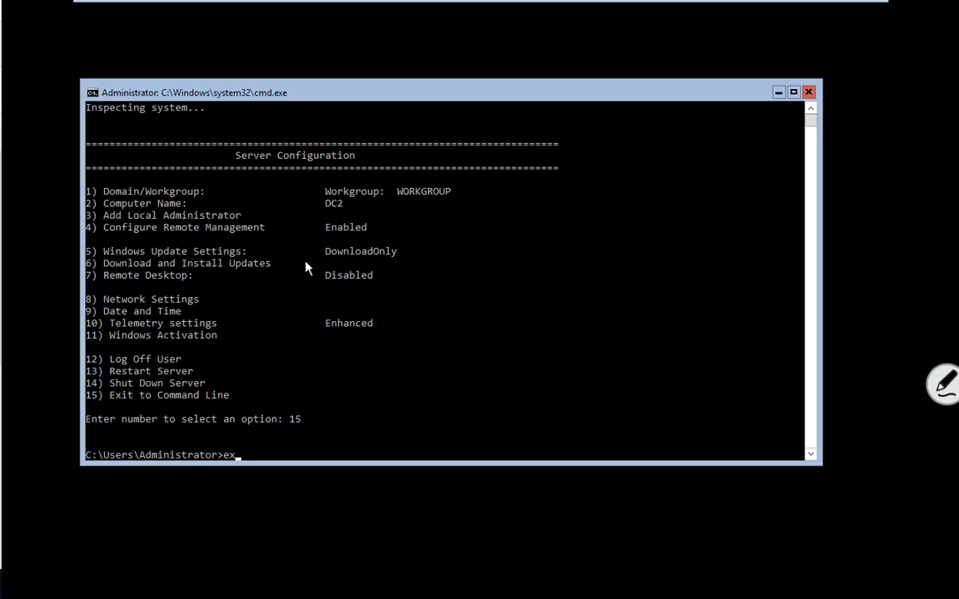
Step: Run sconfig again and shut down the server with option 14, confirming the shutdown
{"action": "type", "text": "sconfig"}
{"action": "key", "text": "Return"}
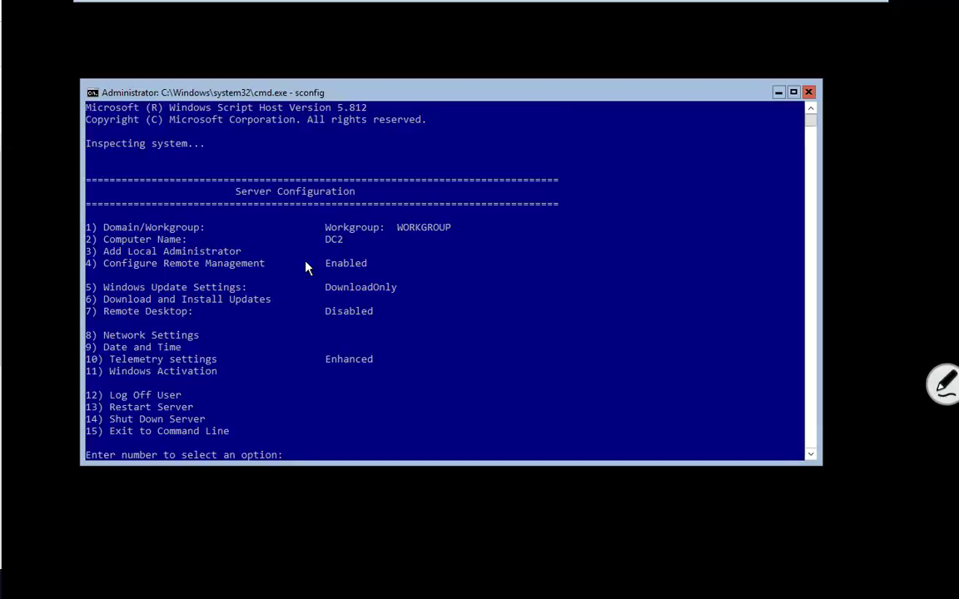
{"action": "type", "text": "14"}
{"action": "key", "text": "Return"}
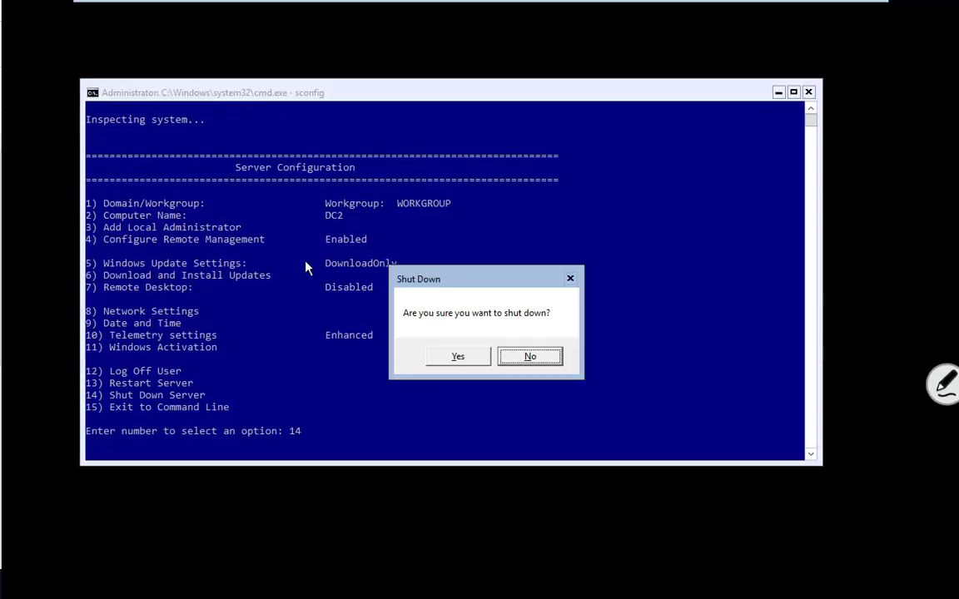
{"action": "key", "text": "Tab"}
{"action": "key", "text": "Return"}
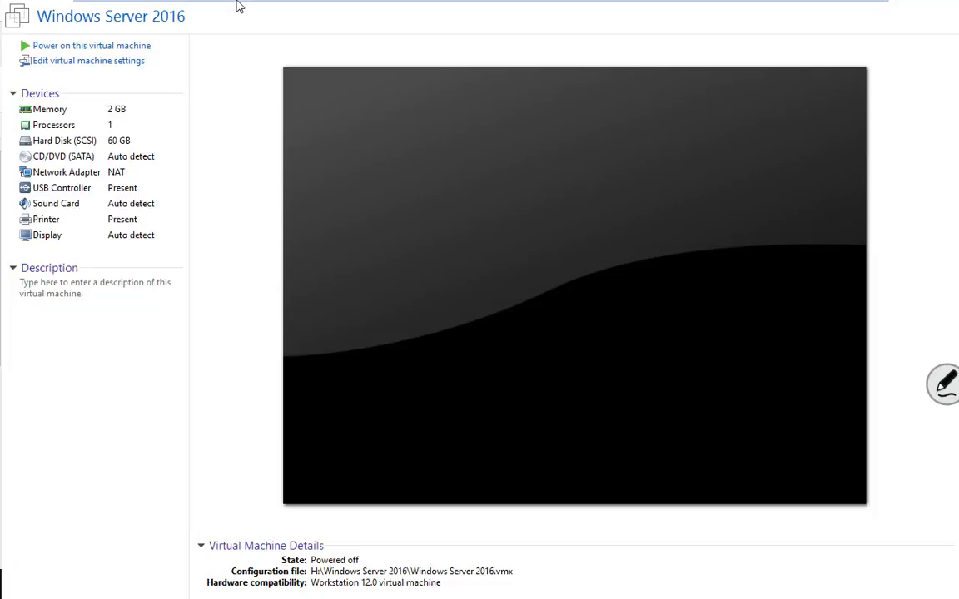
Step: Close the Home and Bob tabs in VMware Workstation, keeping the Windows Server 2016 virtual machine open
{"action": "mouse_move", "coordinate": [239, 6]}
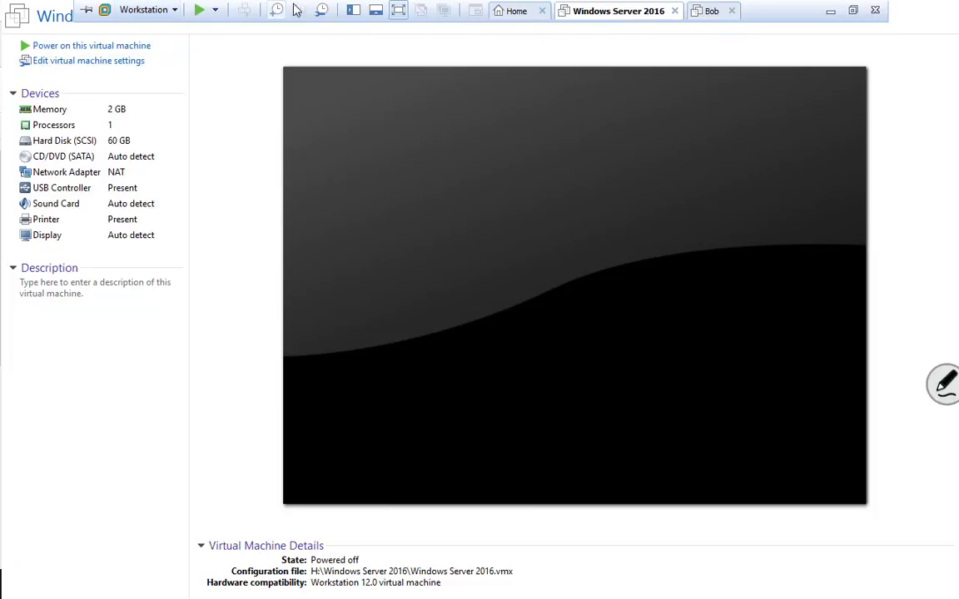
{"action": "left_click", "coordinate": [162, 11]}
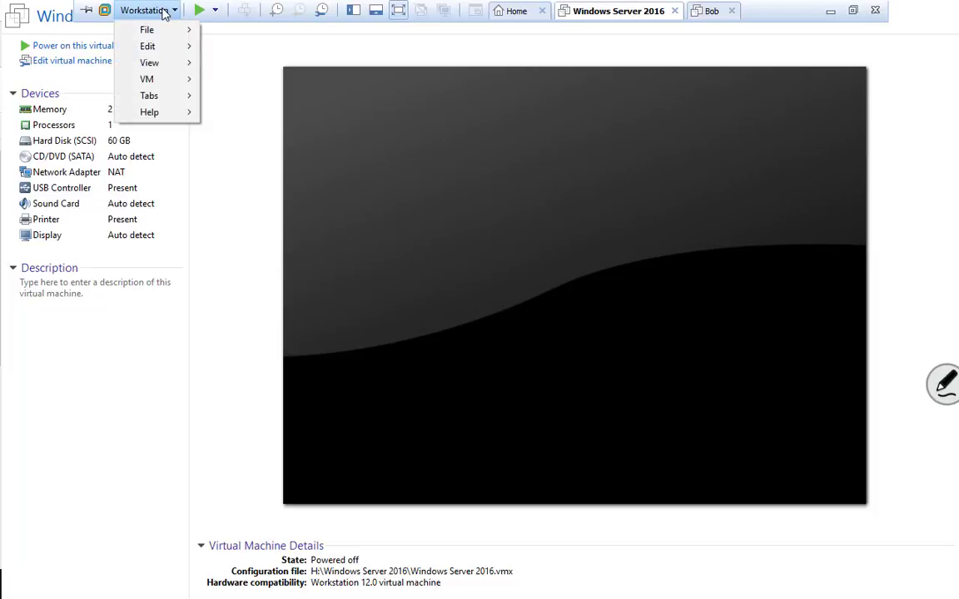
{"action": "mouse_move", "coordinate": [162, 79]}
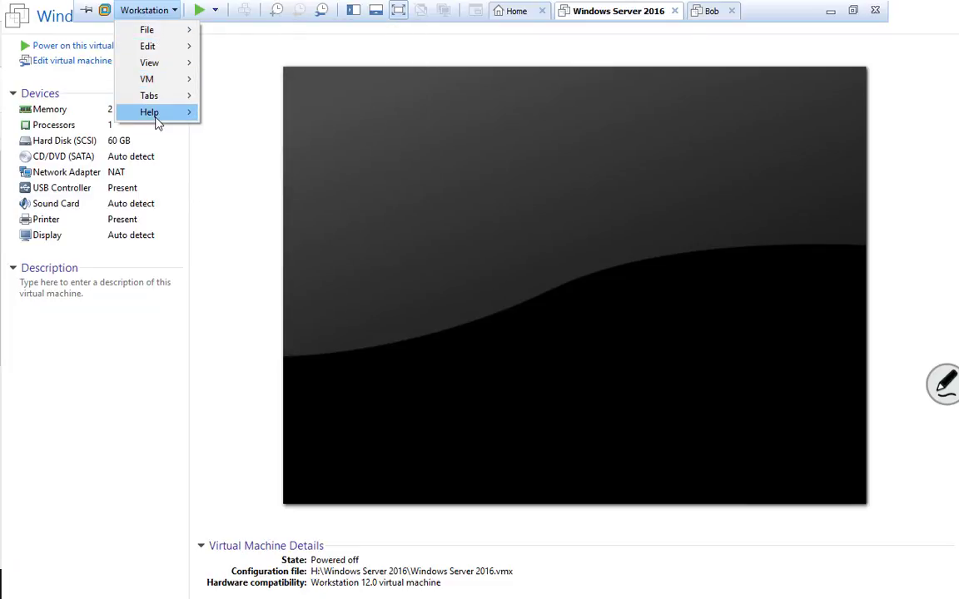
{"action": "left_click", "coordinate": [550, 30]}
{"action": "left_click", "coordinate": [542, 11]}
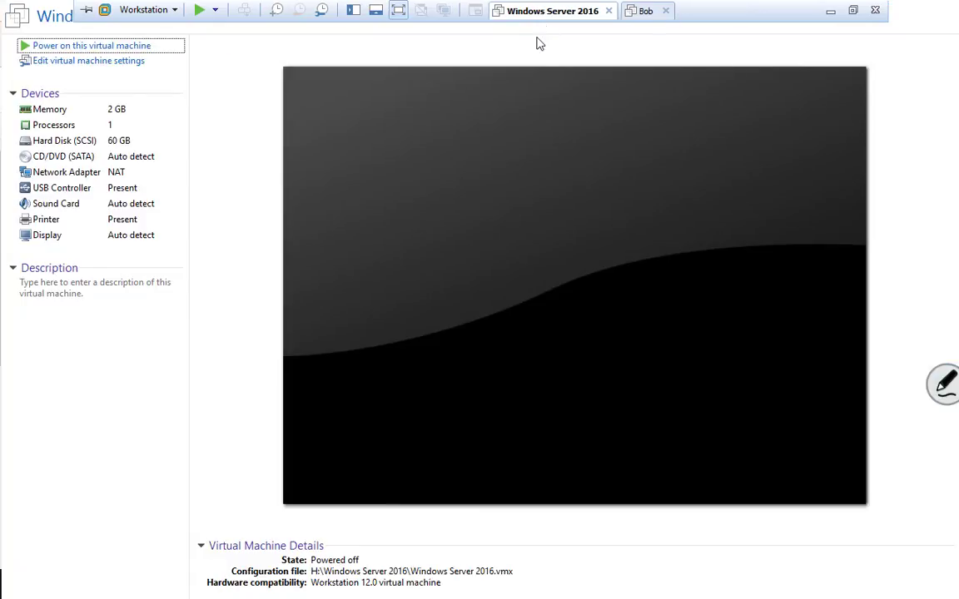
{"action": "left_click", "coordinate": [666, 11]}
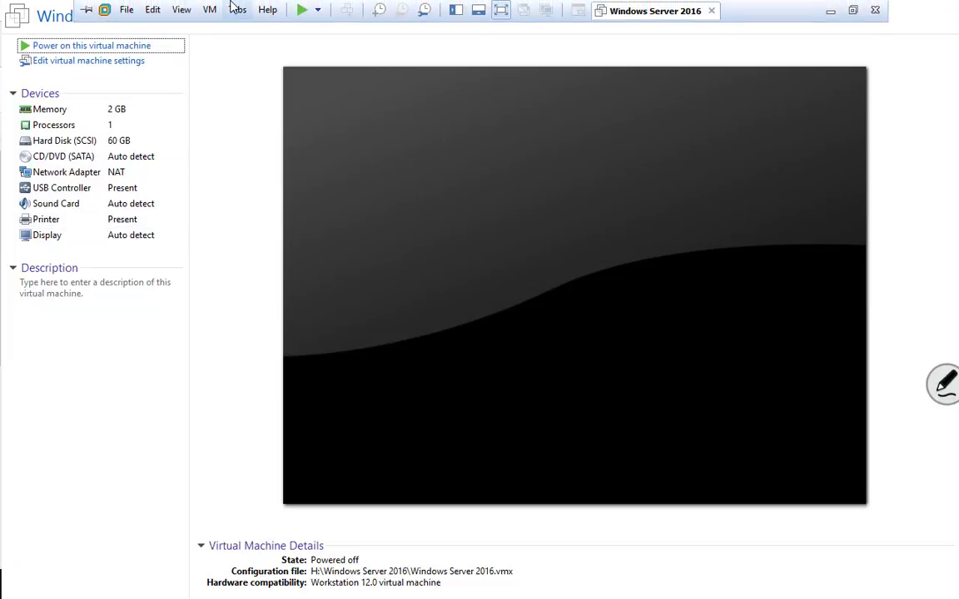
Step: Start cloning the Windows Server 2016 virtual machine from its current state, choosing a full clone
{"action": "left_click", "coordinate": [213, 13]}
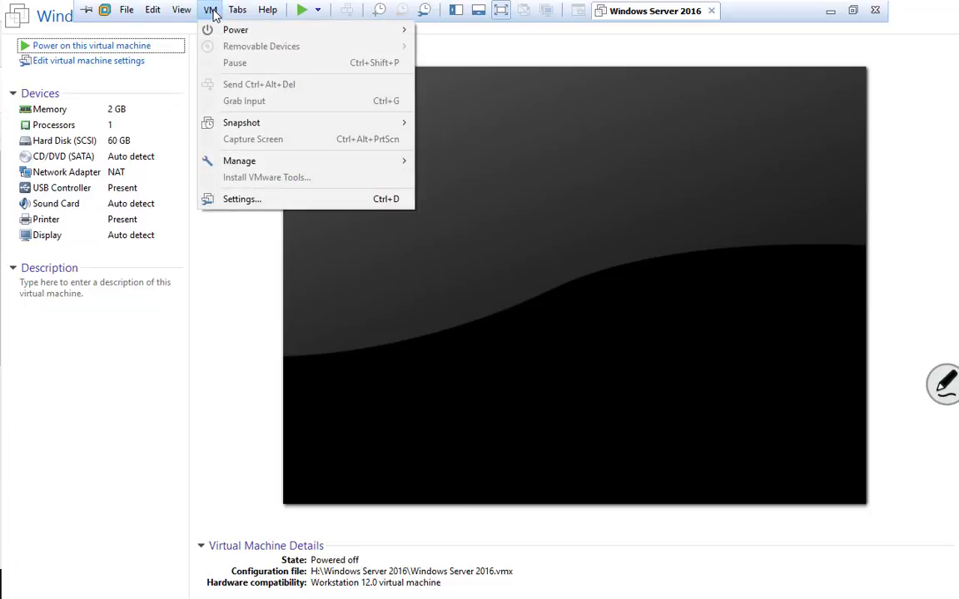
{"action": "mouse_move", "coordinate": [215, 159]}
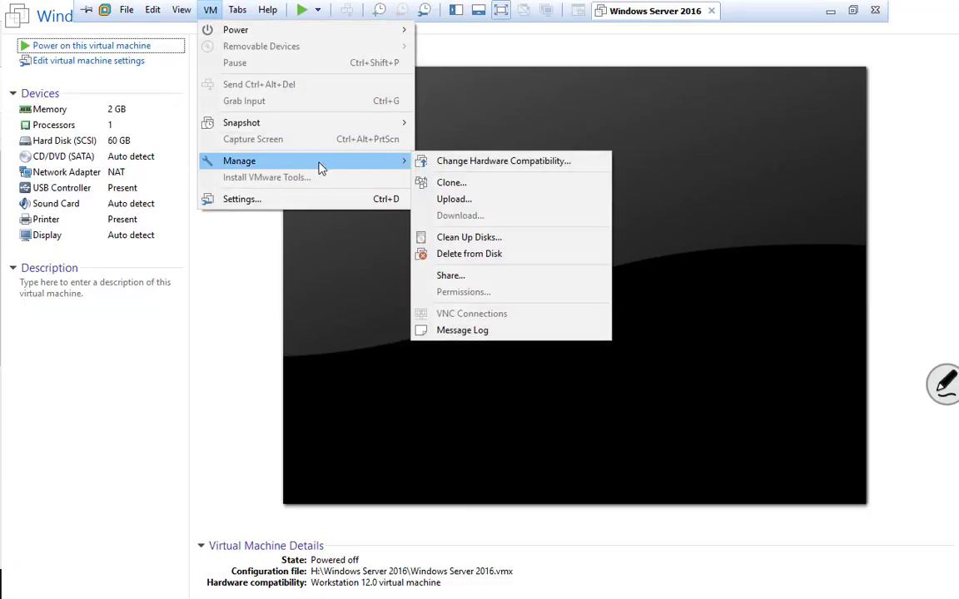
{"action": "left_click", "coordinate": [448, 183]}
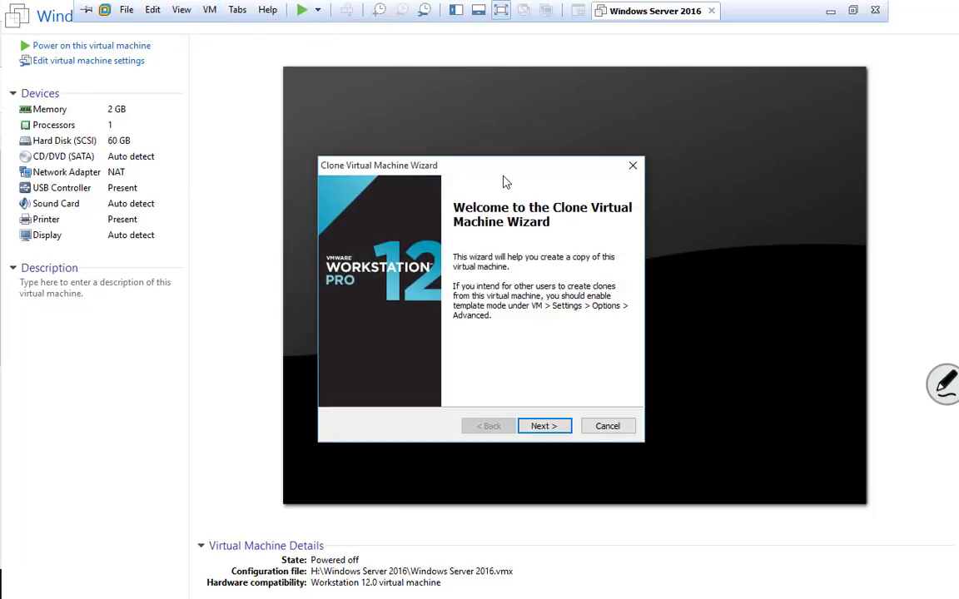
{"action": "left_click", "coordinate": [543, 428]}
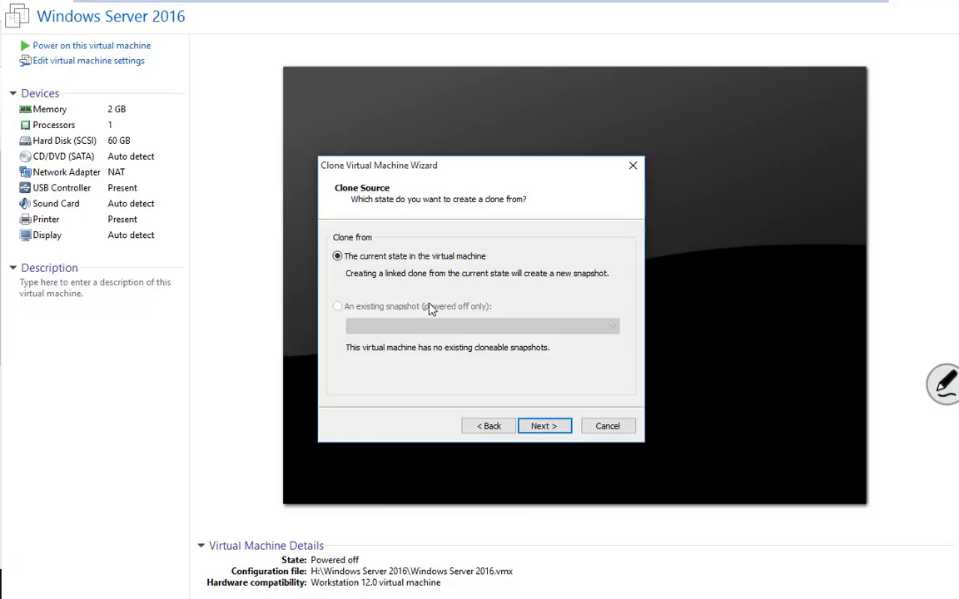
{"action": "left_click", "coordinate": [542, 426]}
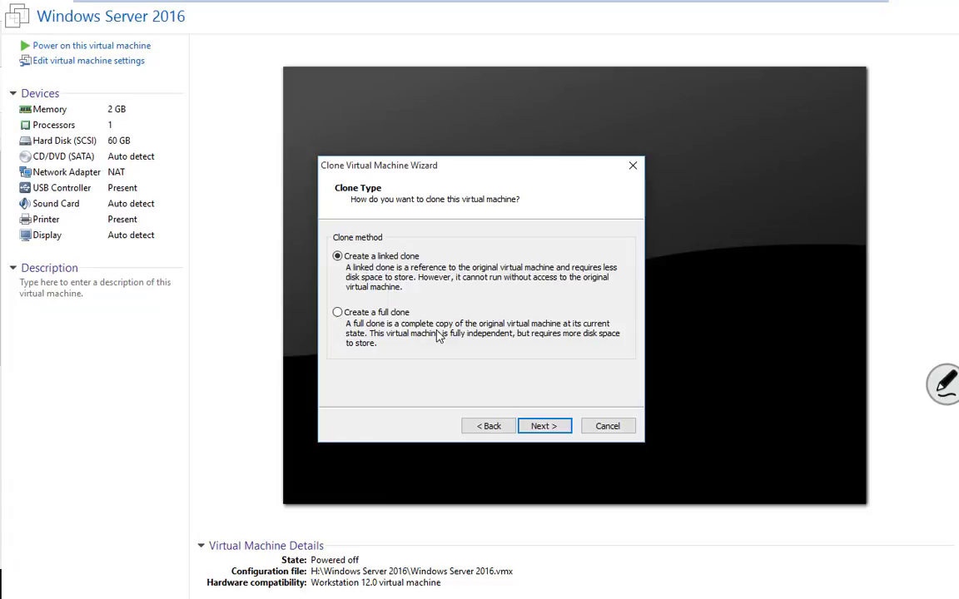
{"action": "left_click", "coordinate": [337, 313]}
{"action": "left_click", "coordinate": [539, 424]}
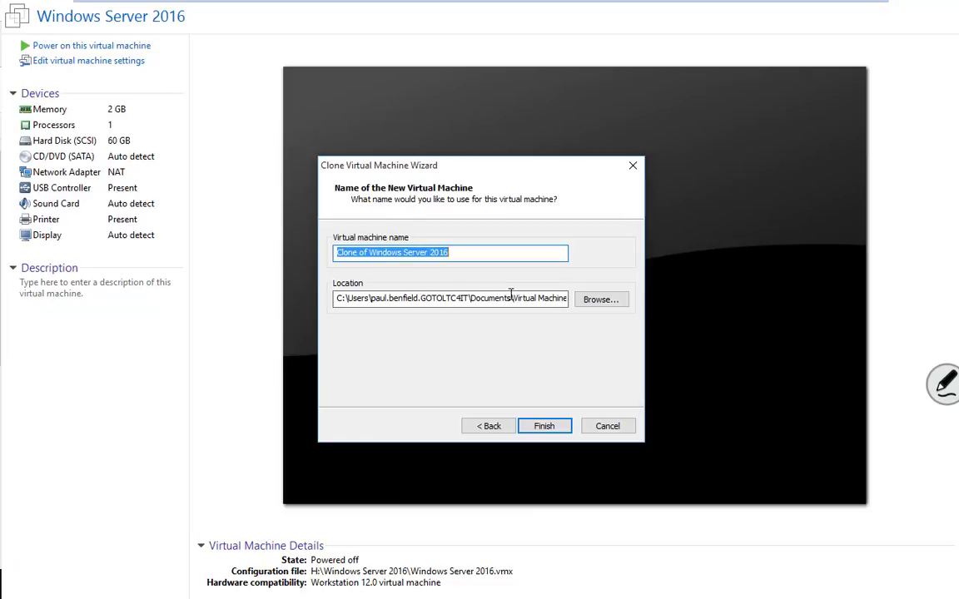
Step: Name the clone DC2 and set its location to a new folder named DC2 on drive H:
{"action": "type", "text": "DC2"}
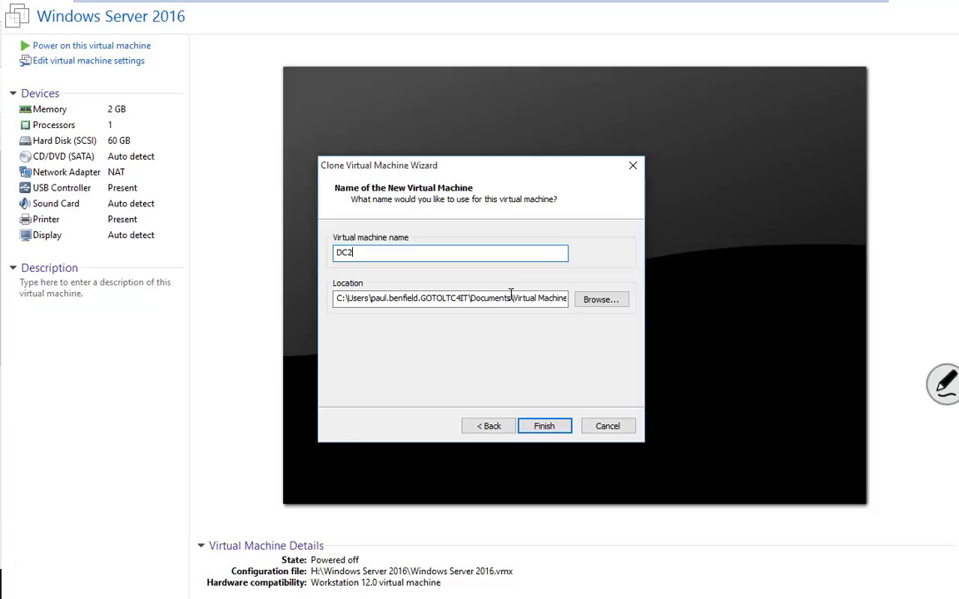
{"action": "left_click", "coordinate": [616, 301]}
{"action": "scroll", "coordinate": [500, 275], "scroll_direction": "down", "scroll_amount": 3}
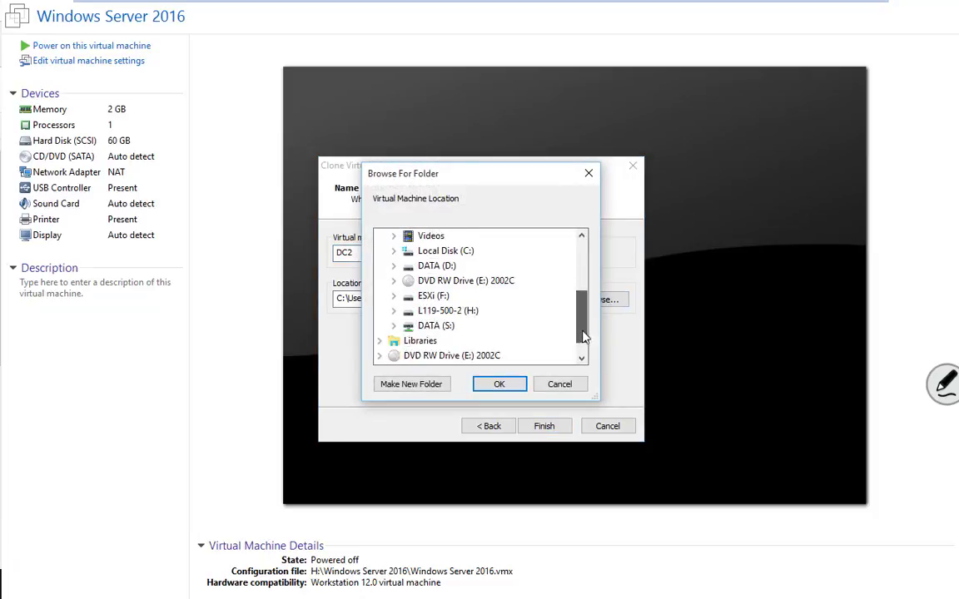
{"action": "left_click", "coordinate": [450, 281]}
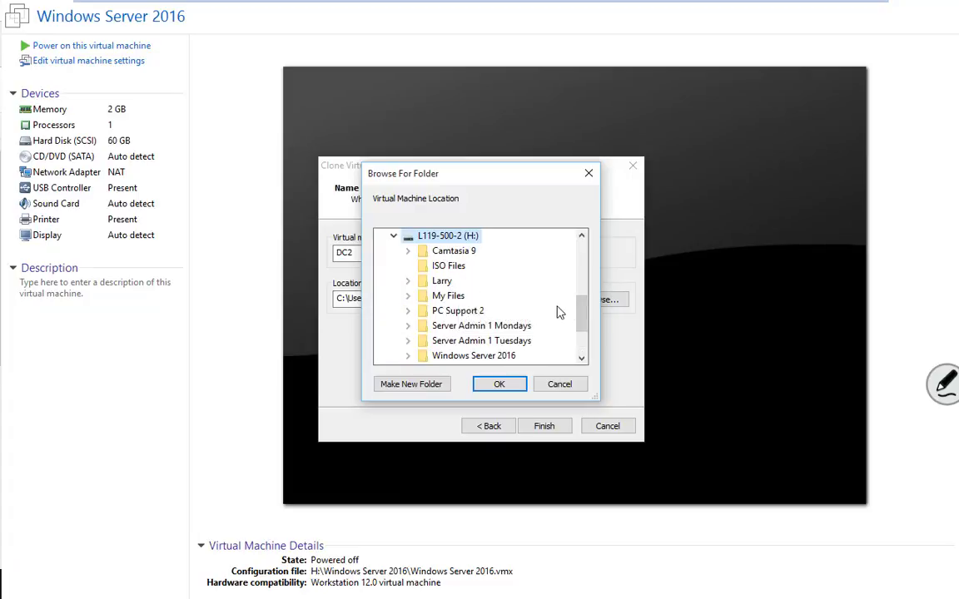
{"action": "left_click", "coordinate": [423, 385]}
{"action": "type", "text": "DC2"}
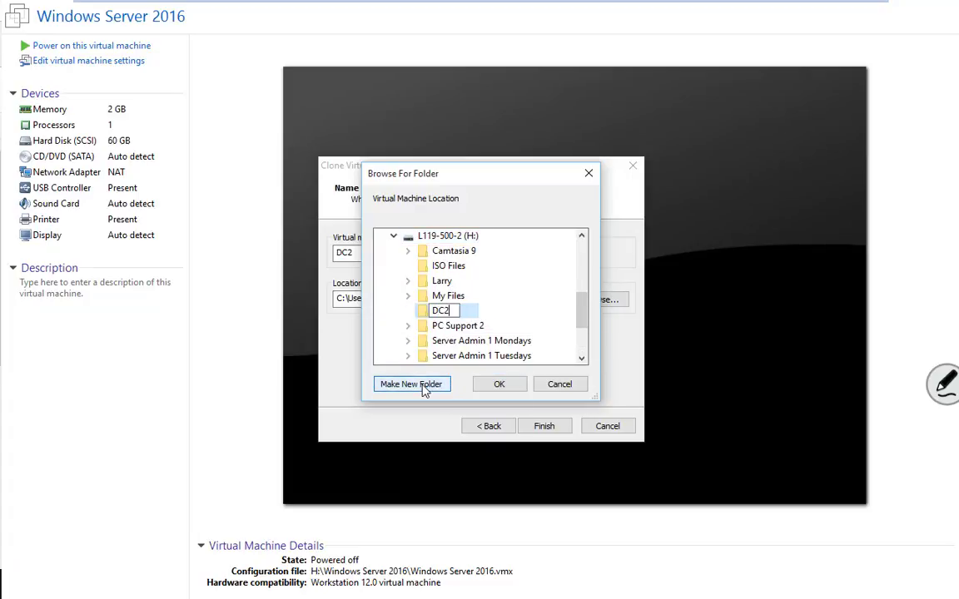
{"action": "key", "text": "Return"}
{"action": "left_click", "coordinate": [498, 384]}
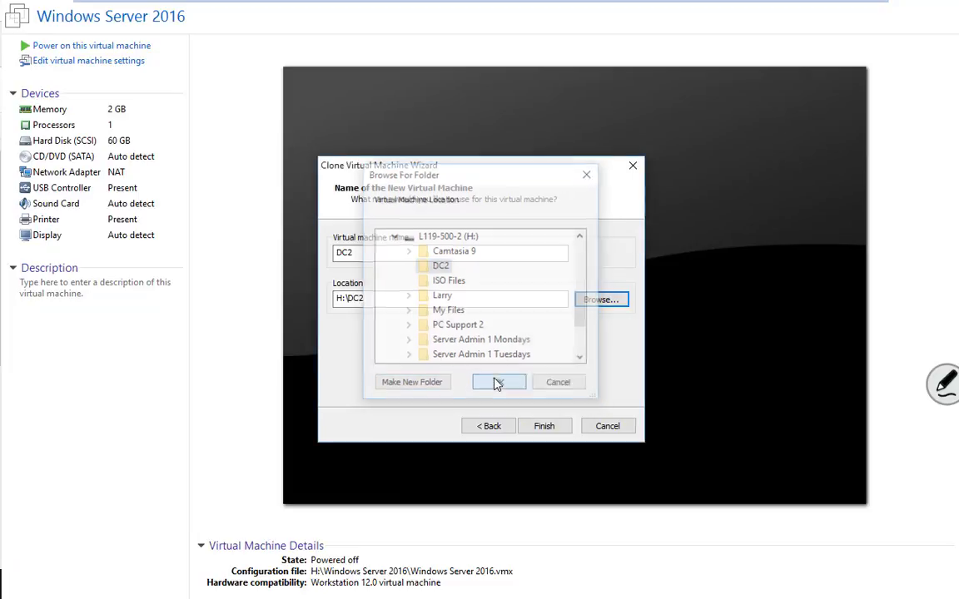
Step: Create the full clone DC2 with the chosen name and location, and close the wizard once cloning is done
{"action": "double_click", "coordinate": [345, 253]}
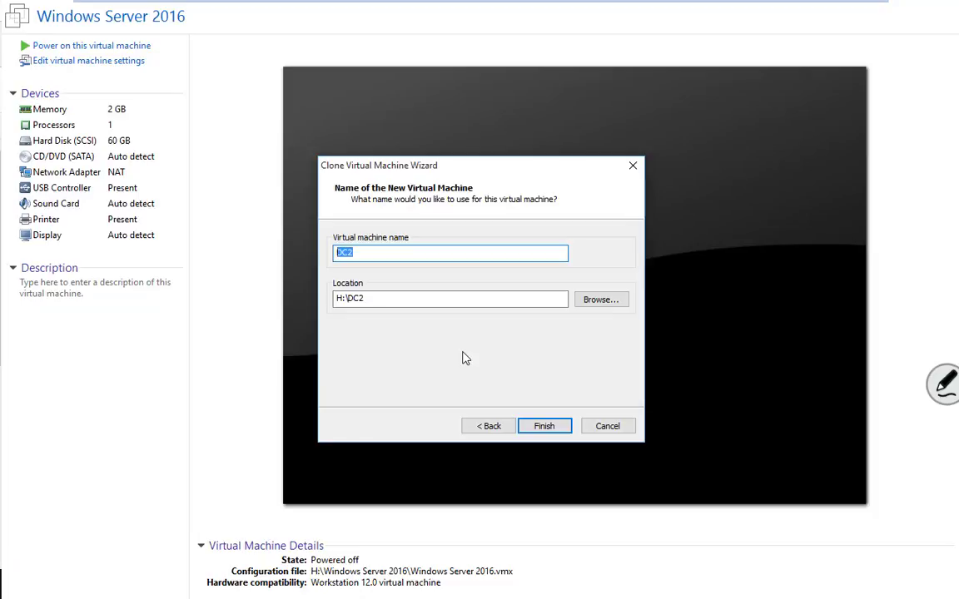
{"action": "left_click", "coordinate": [526, 425]}
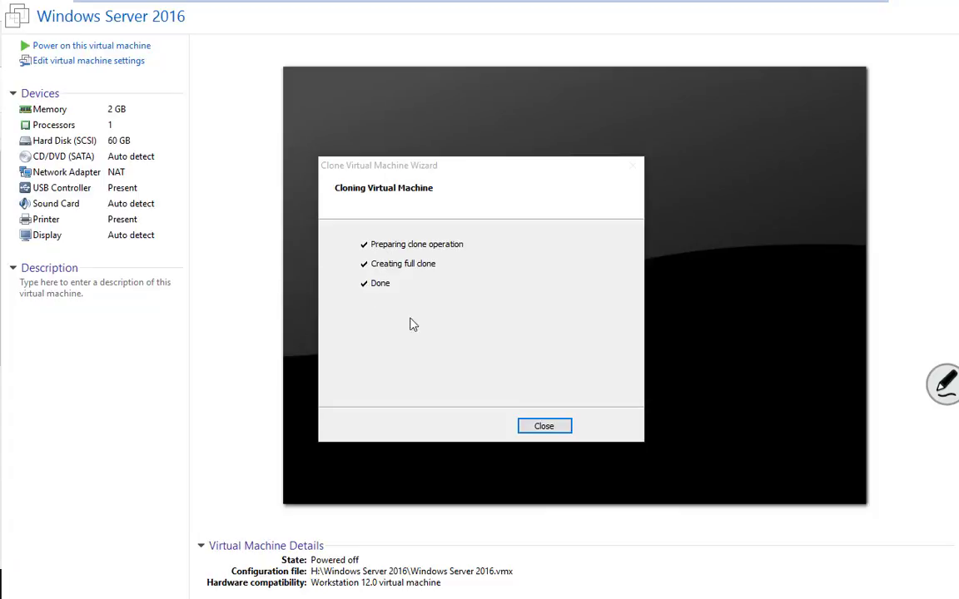
{"action": "left_click", "coordinate": [532, 425]}
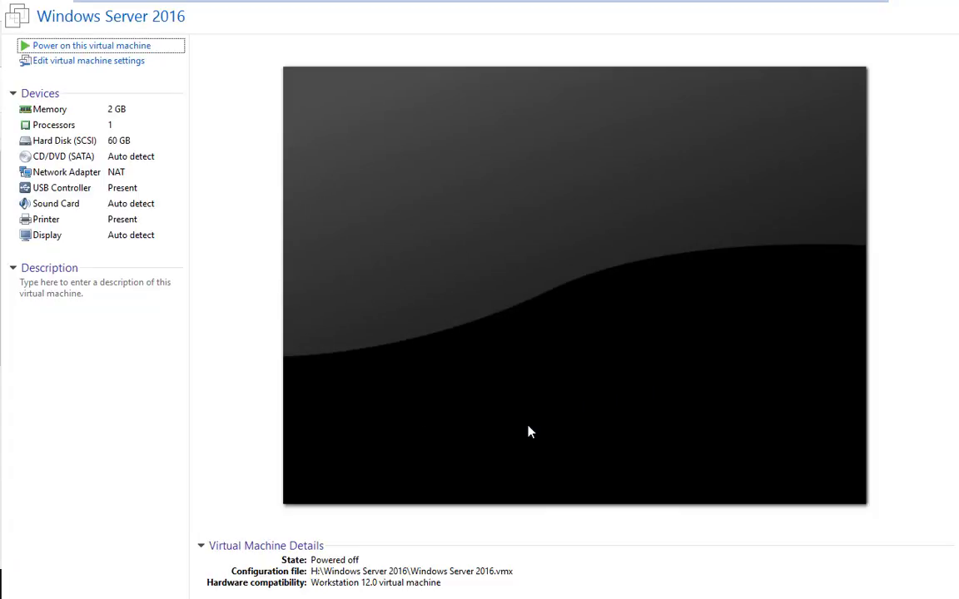
Step: Power on the DC2 virtual machine and sign in as Administrator by entering the account password
{"action": "mouse_move", "coordinate": [472, 5]}
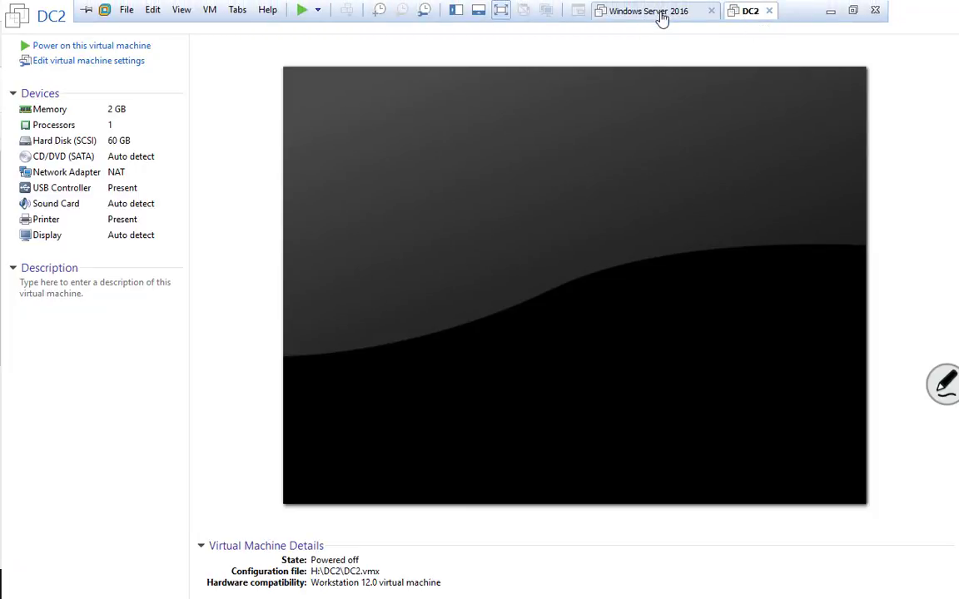
{"action": "left_click", "coordinate": [101, 45]}
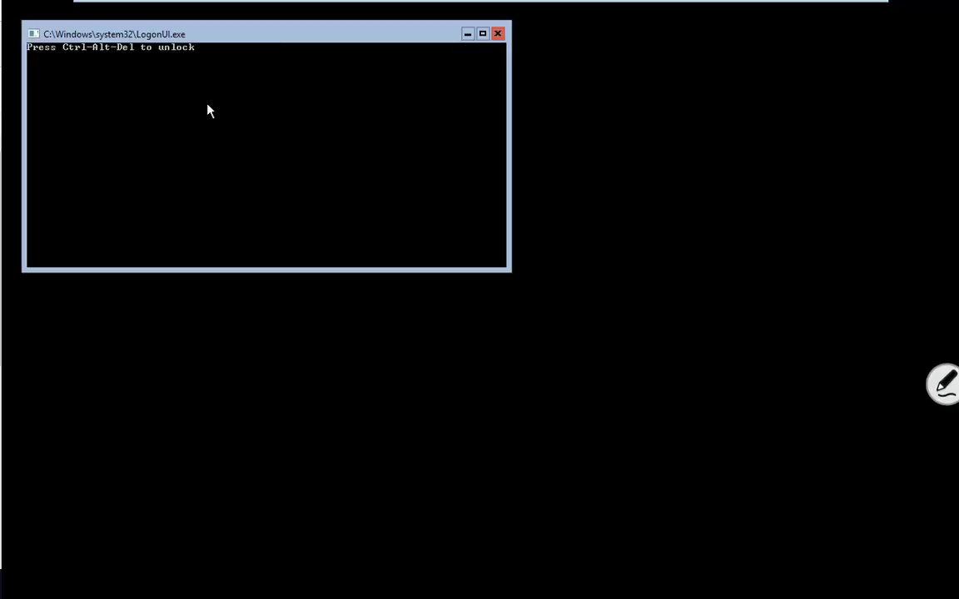
{"action": "key", "text": "ctrl+alt+Delete"}
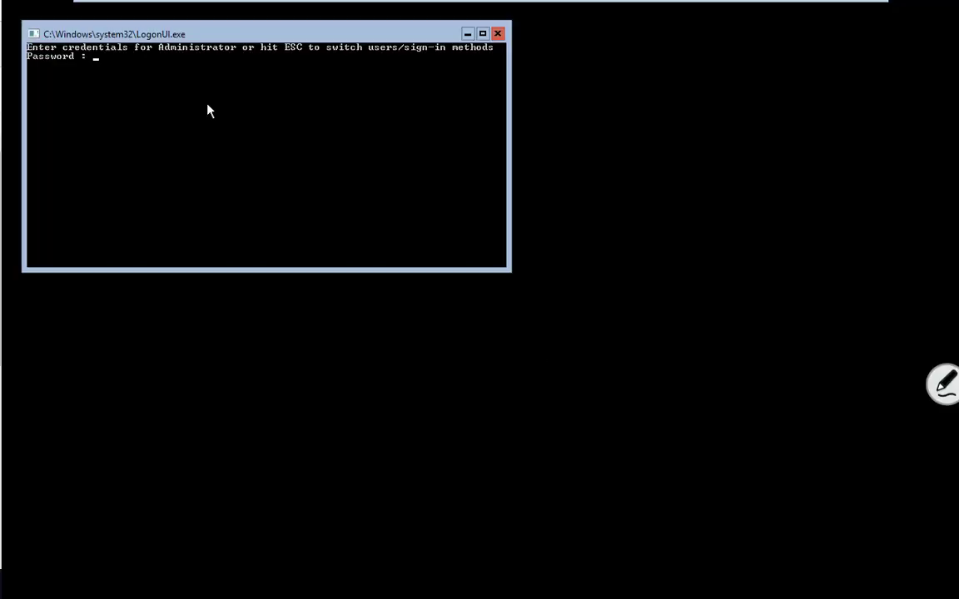
{"action": "type", "text": "*******"}
{"action": "key", "text": "Return"}
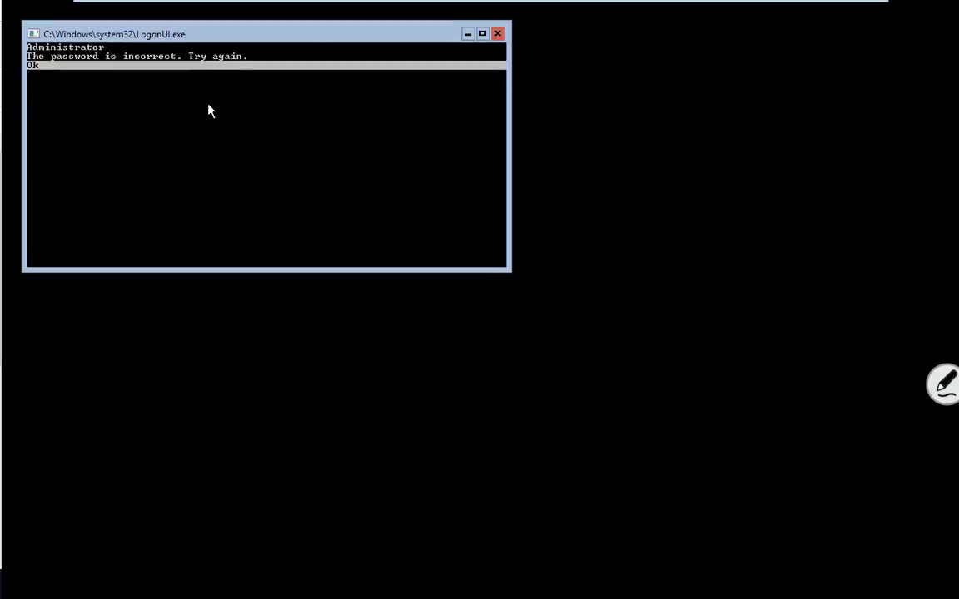
{"action": "key", "text": "Return"}
{"action": "type", "text": "*******"}
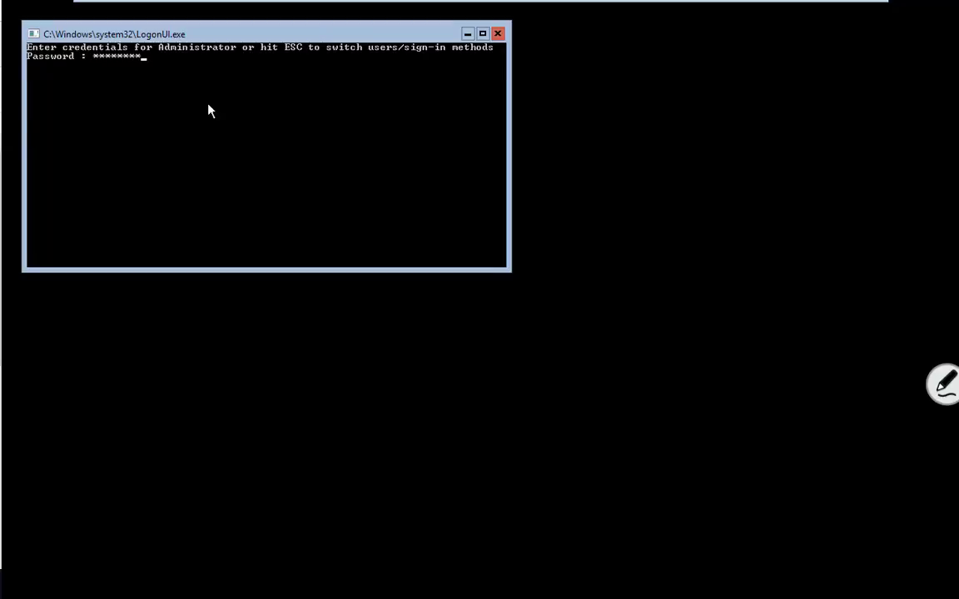
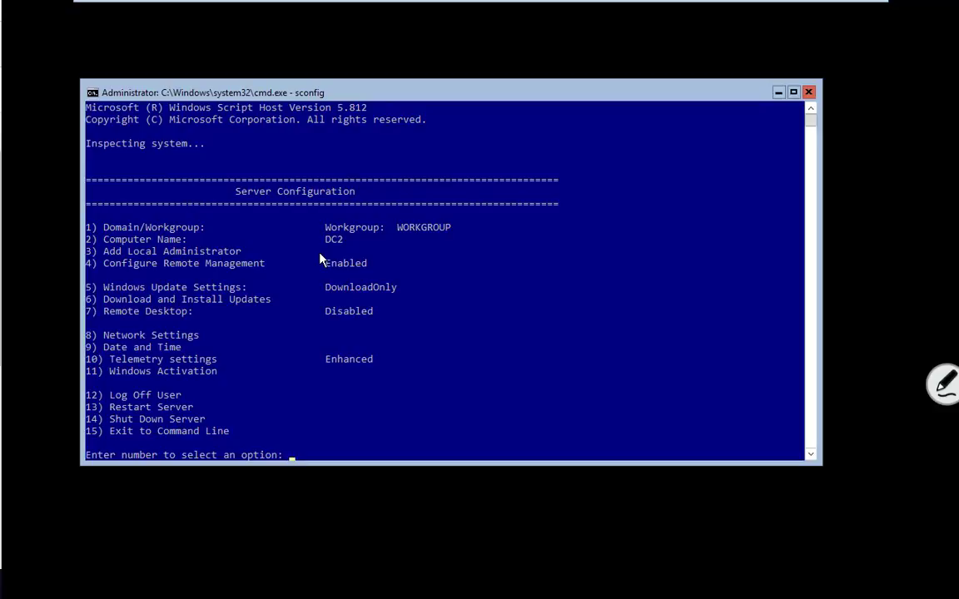
Step: Exit sconfig to the command line with option 15 and close the Windows Server 2016 virtual machine's tab
{"action": "type", "text": "15"}
{"action": "key", "text": "Return"}
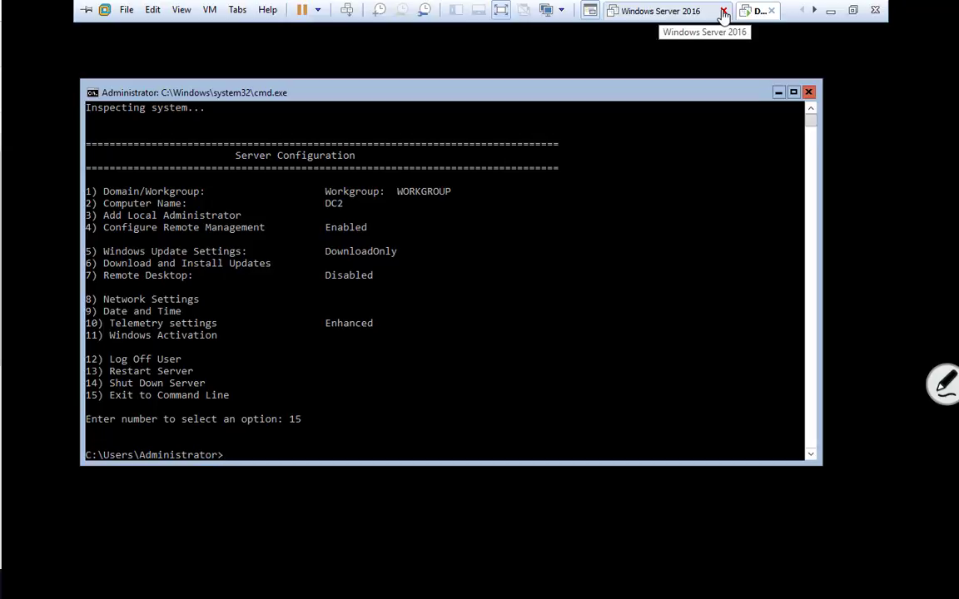
{"action": "left_click", "coordinate": [723, 12]}
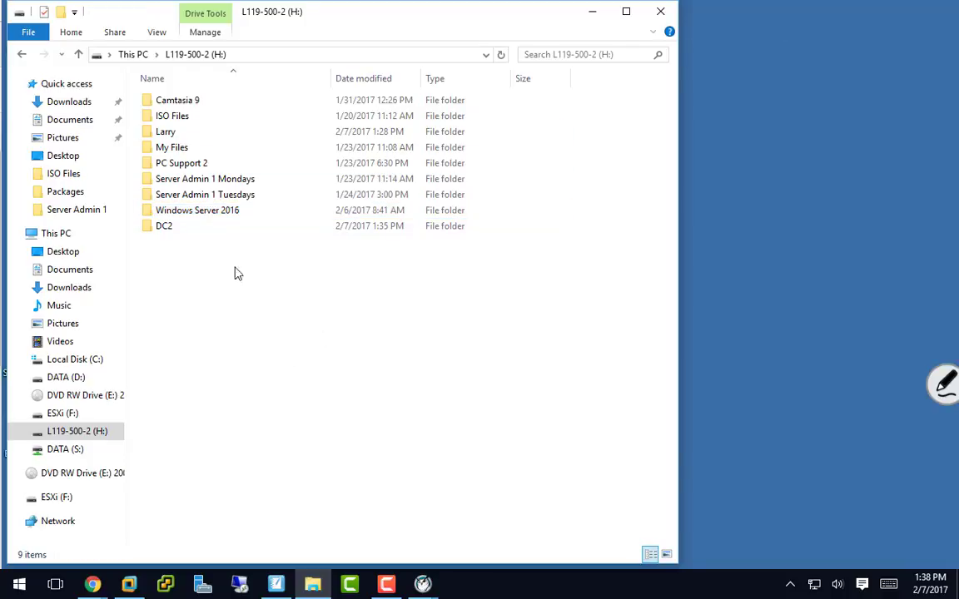
Step: Switch to File Explorer, delete the original Windows Server 2016 folder from drive H:, and empty the Recycle Bin to remove it permanently
{"action": "right_click", "coordinate": [210, 214]}
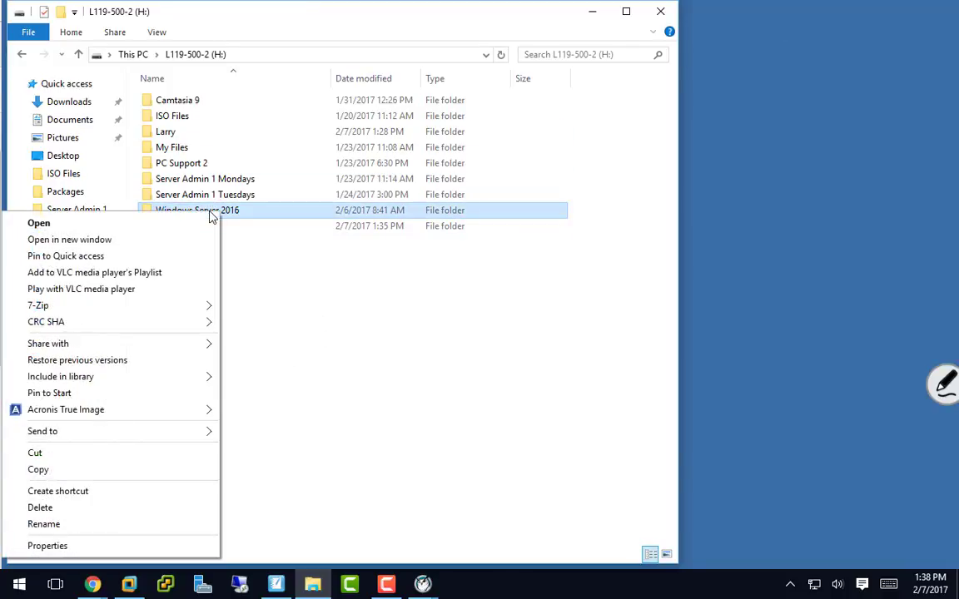
{"action": "left_click", "coordinate": [122, 509]}
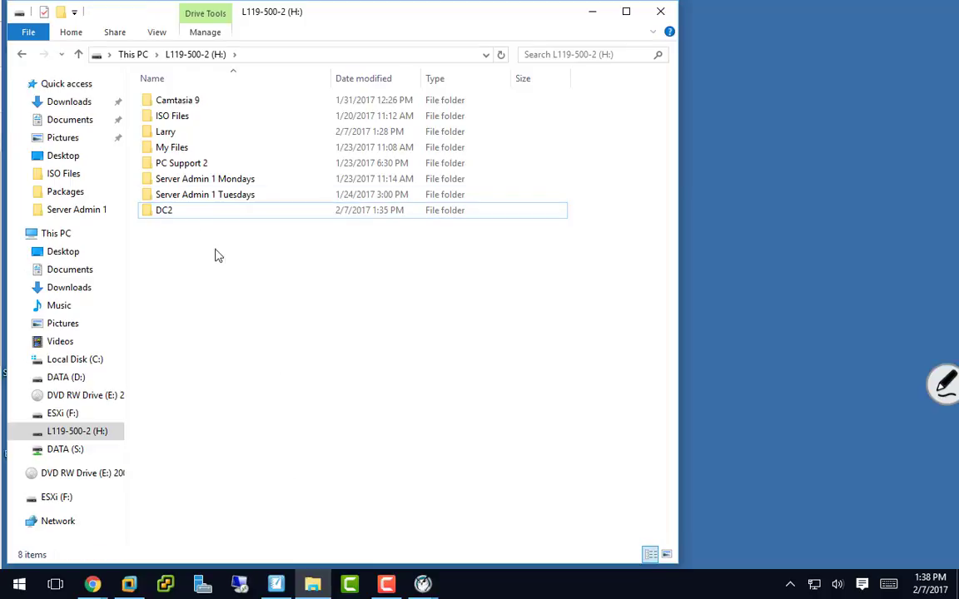
{"action": "left_click_drag", "start_coordinate": [350, 15], "coordinate": [571, 26]}
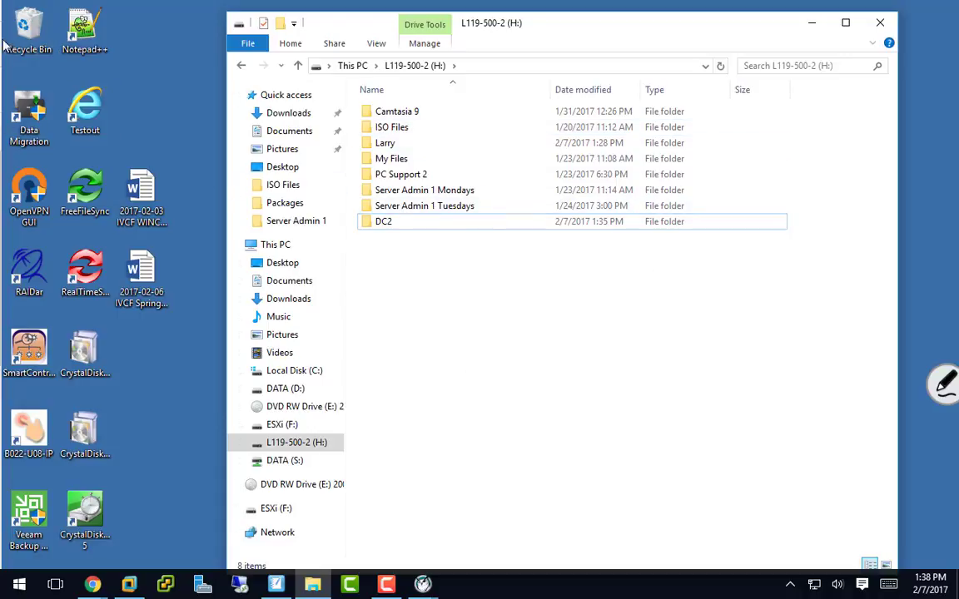
{"action": "right_click", "coordinate": [30, 27]}
{"action": "left_click", "coordinate": [48, 58]}
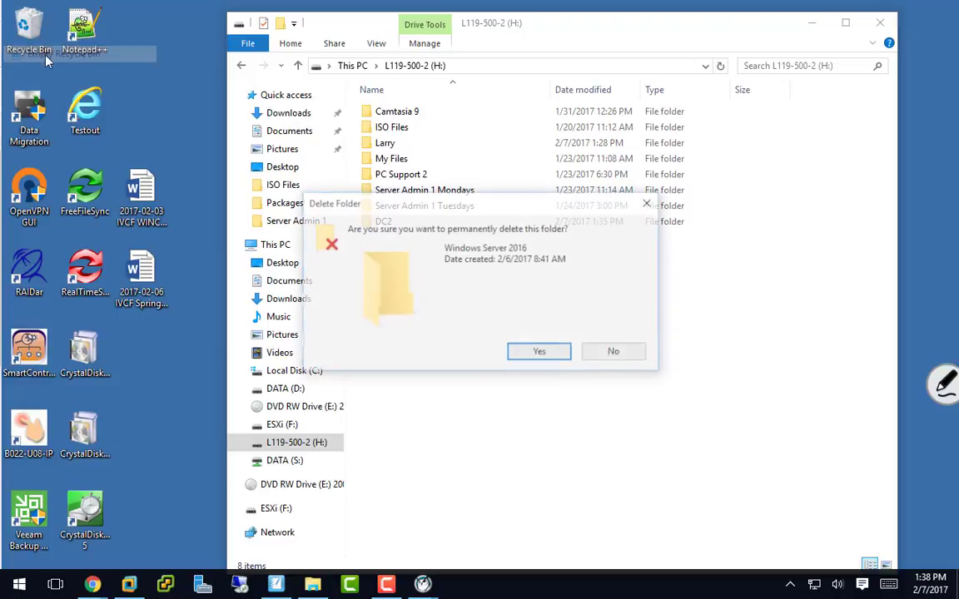
{"action": "left_click", "coordinate": [568, 353]}
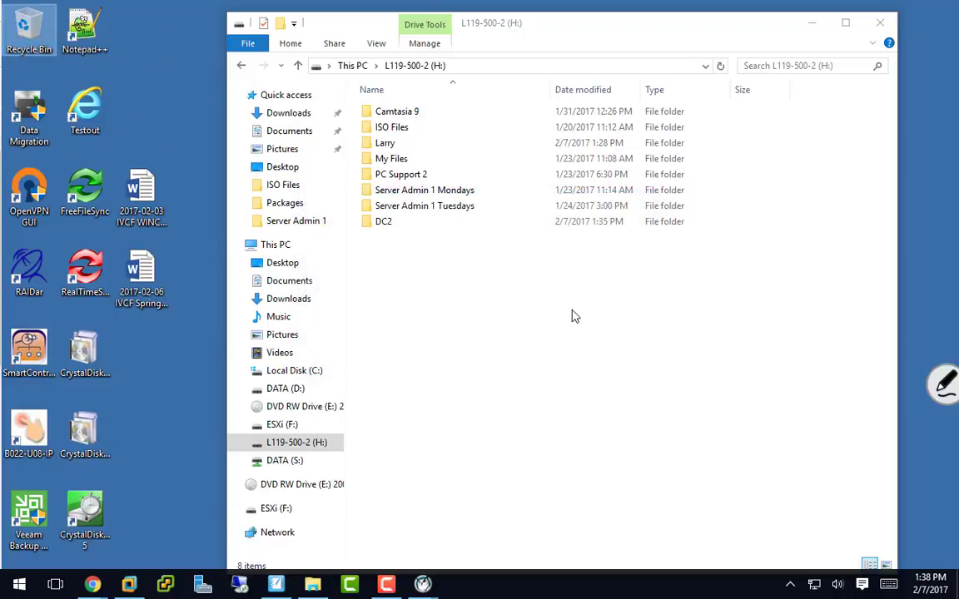